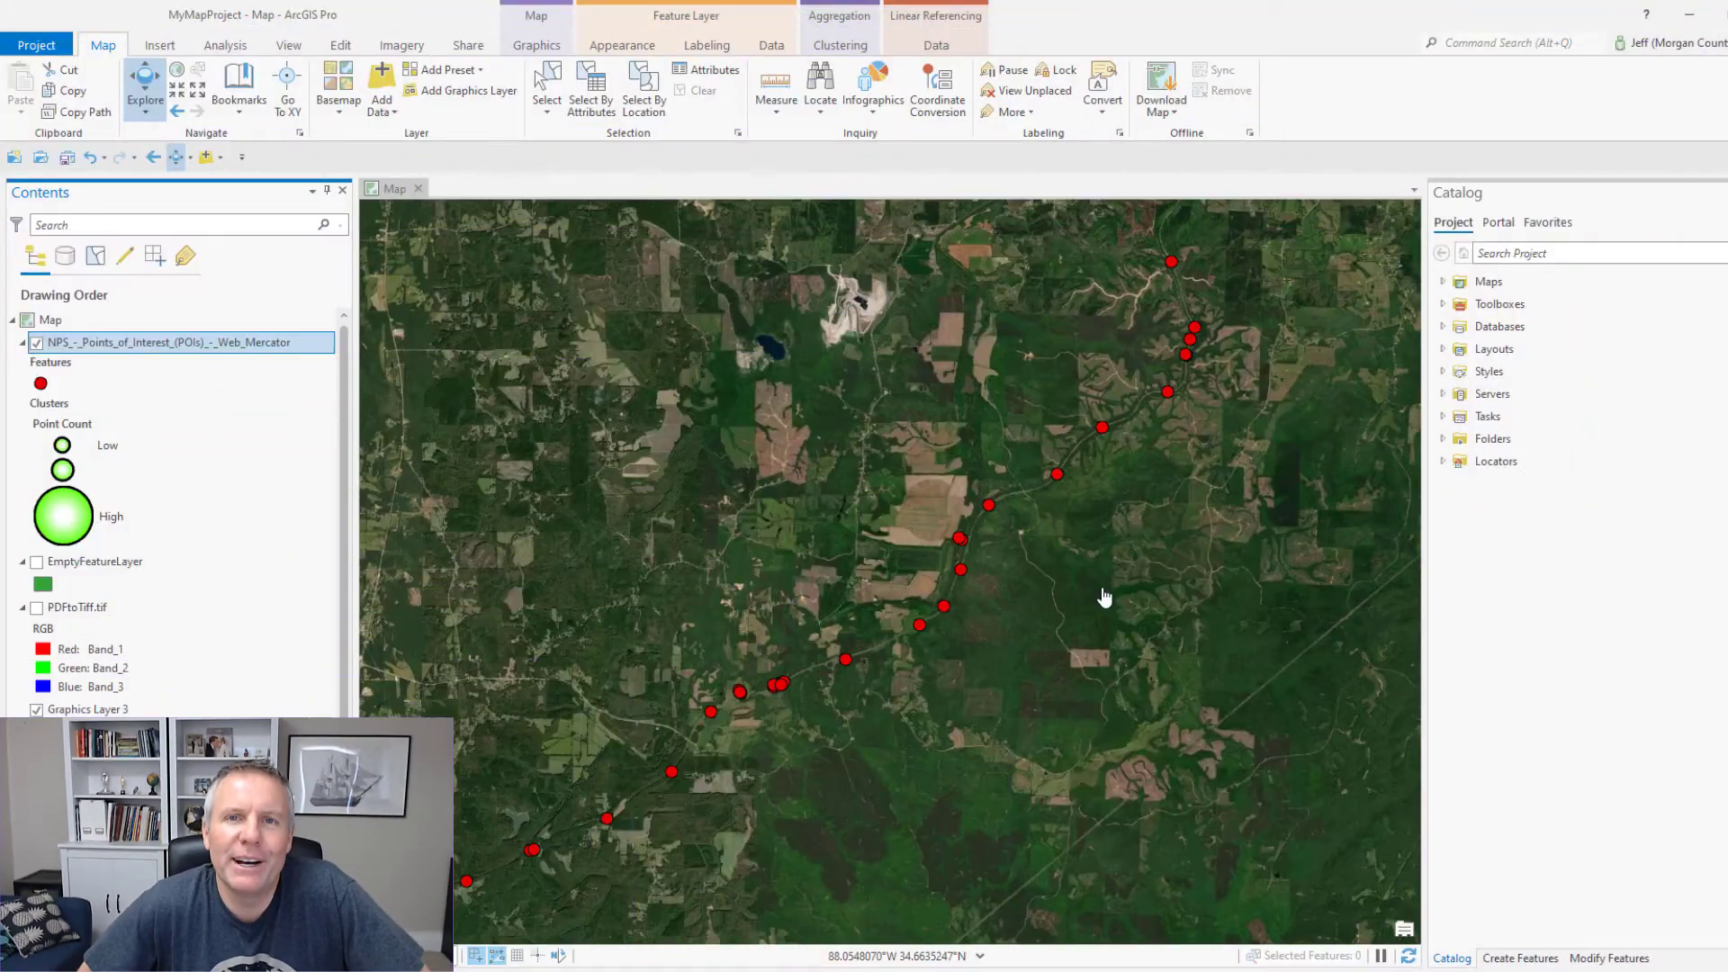
Open the NPS Points of Interest point symbol's formatting and show its 414-symbol Gallery.
key(Down)
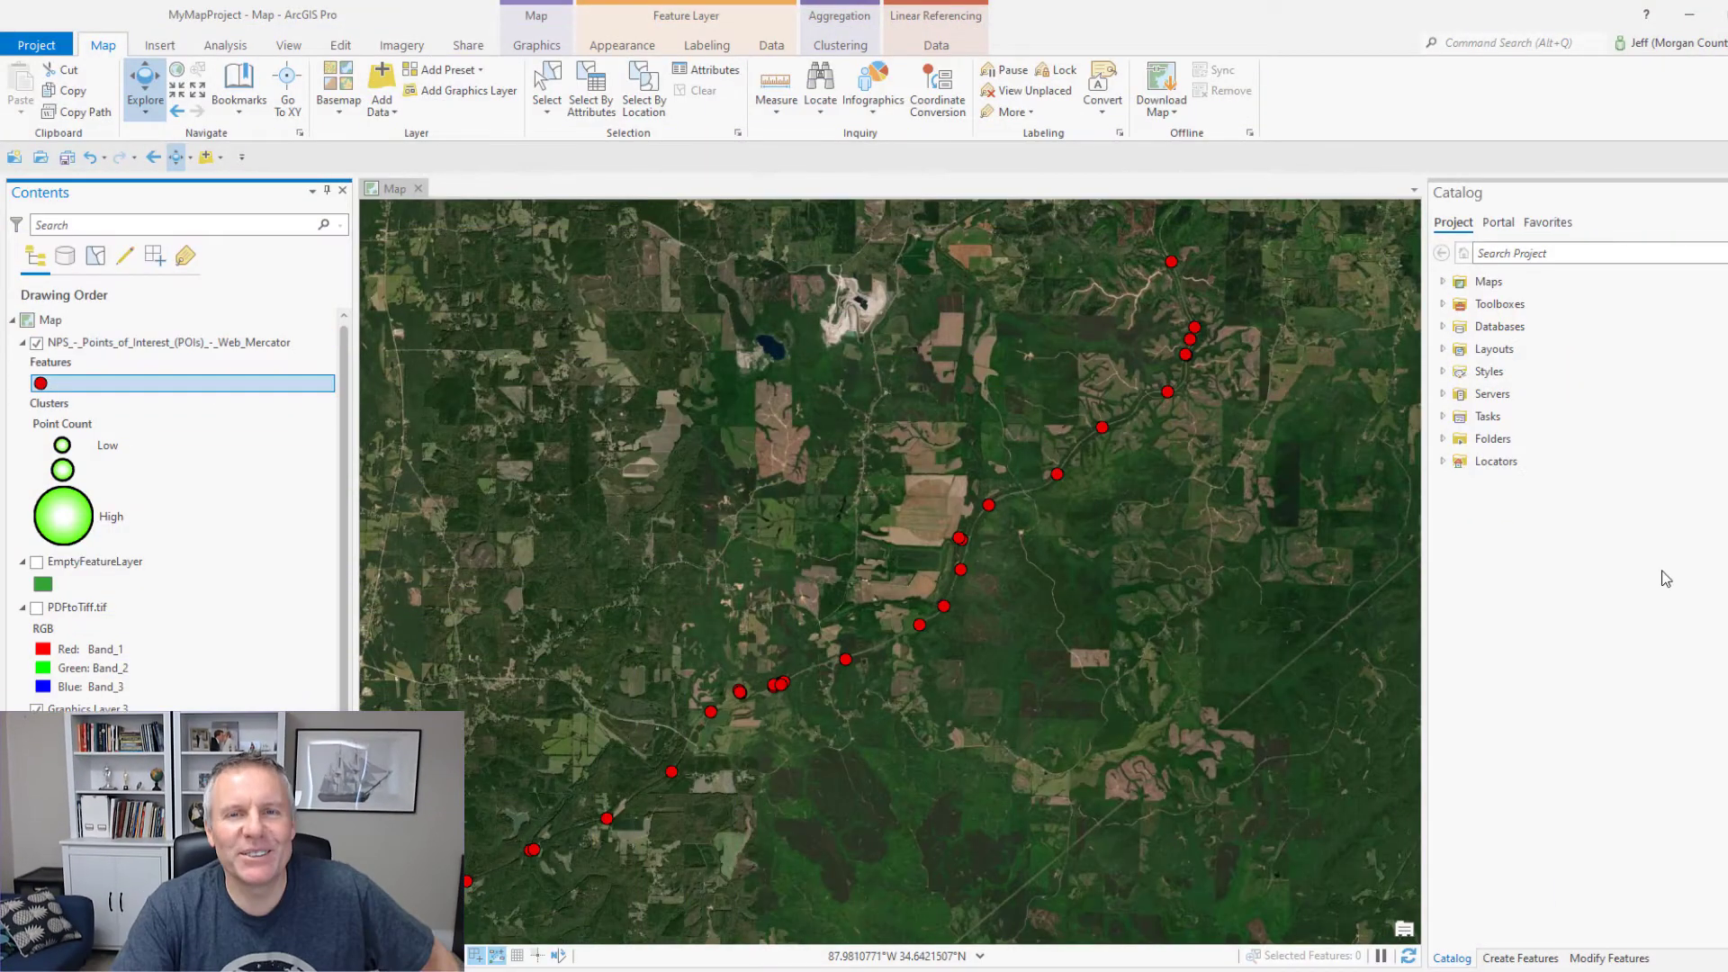
click(41, 384)
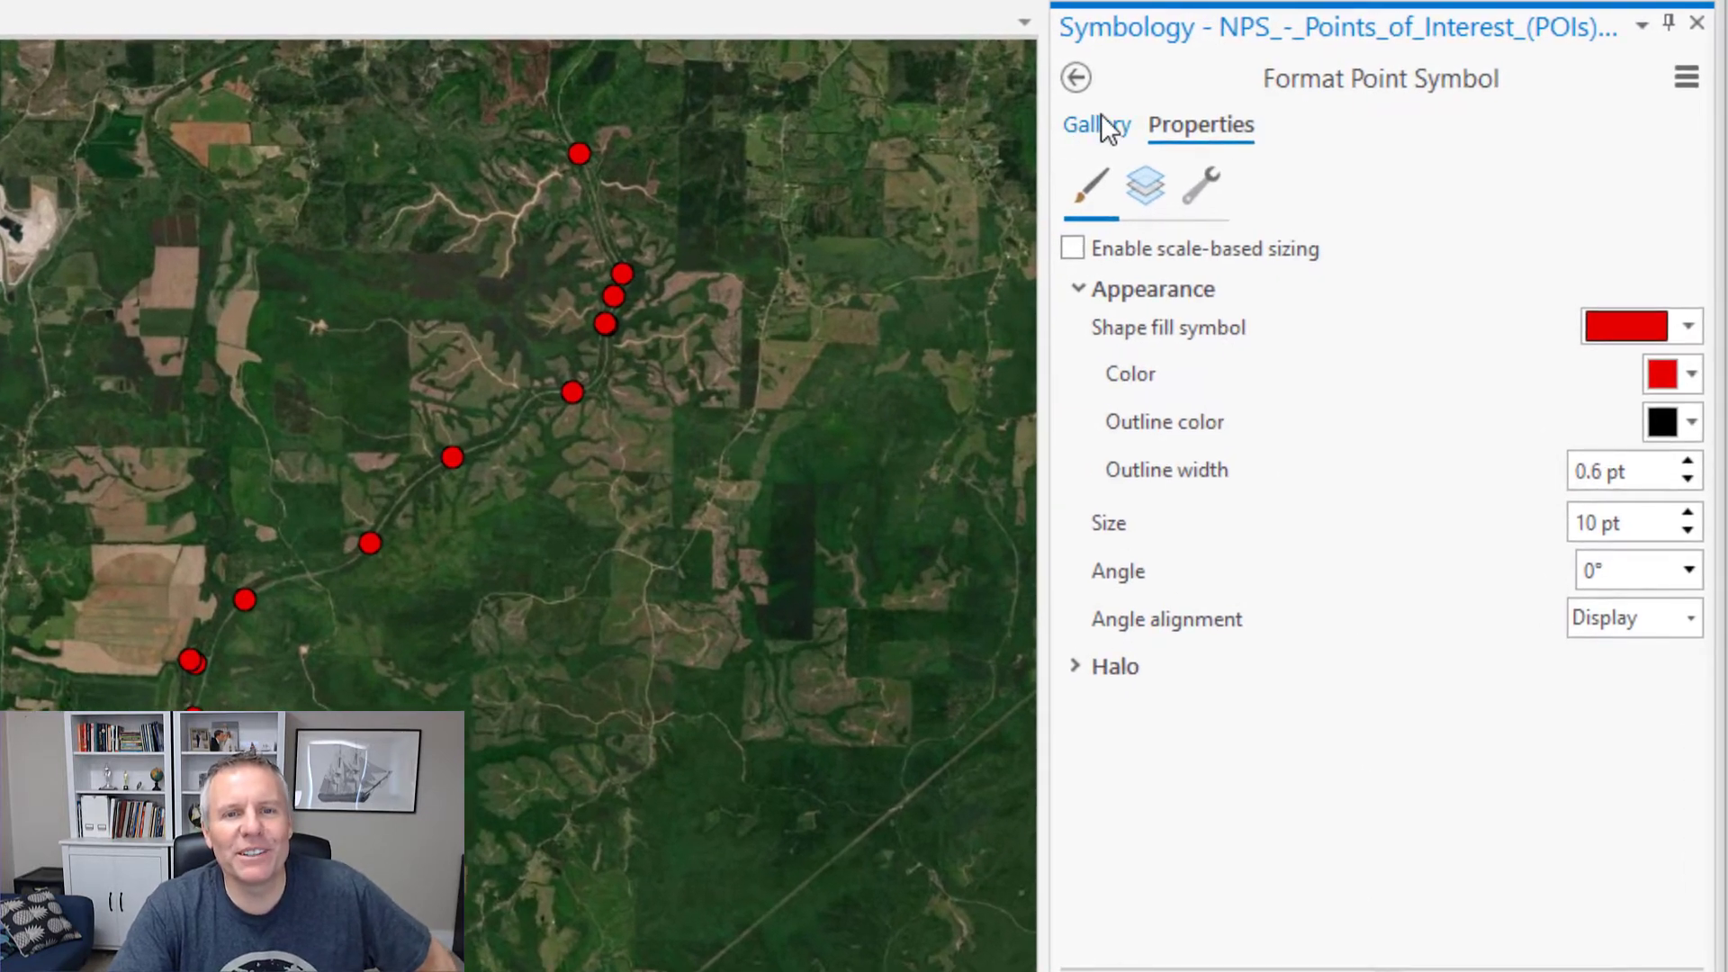
click(1156, 114)
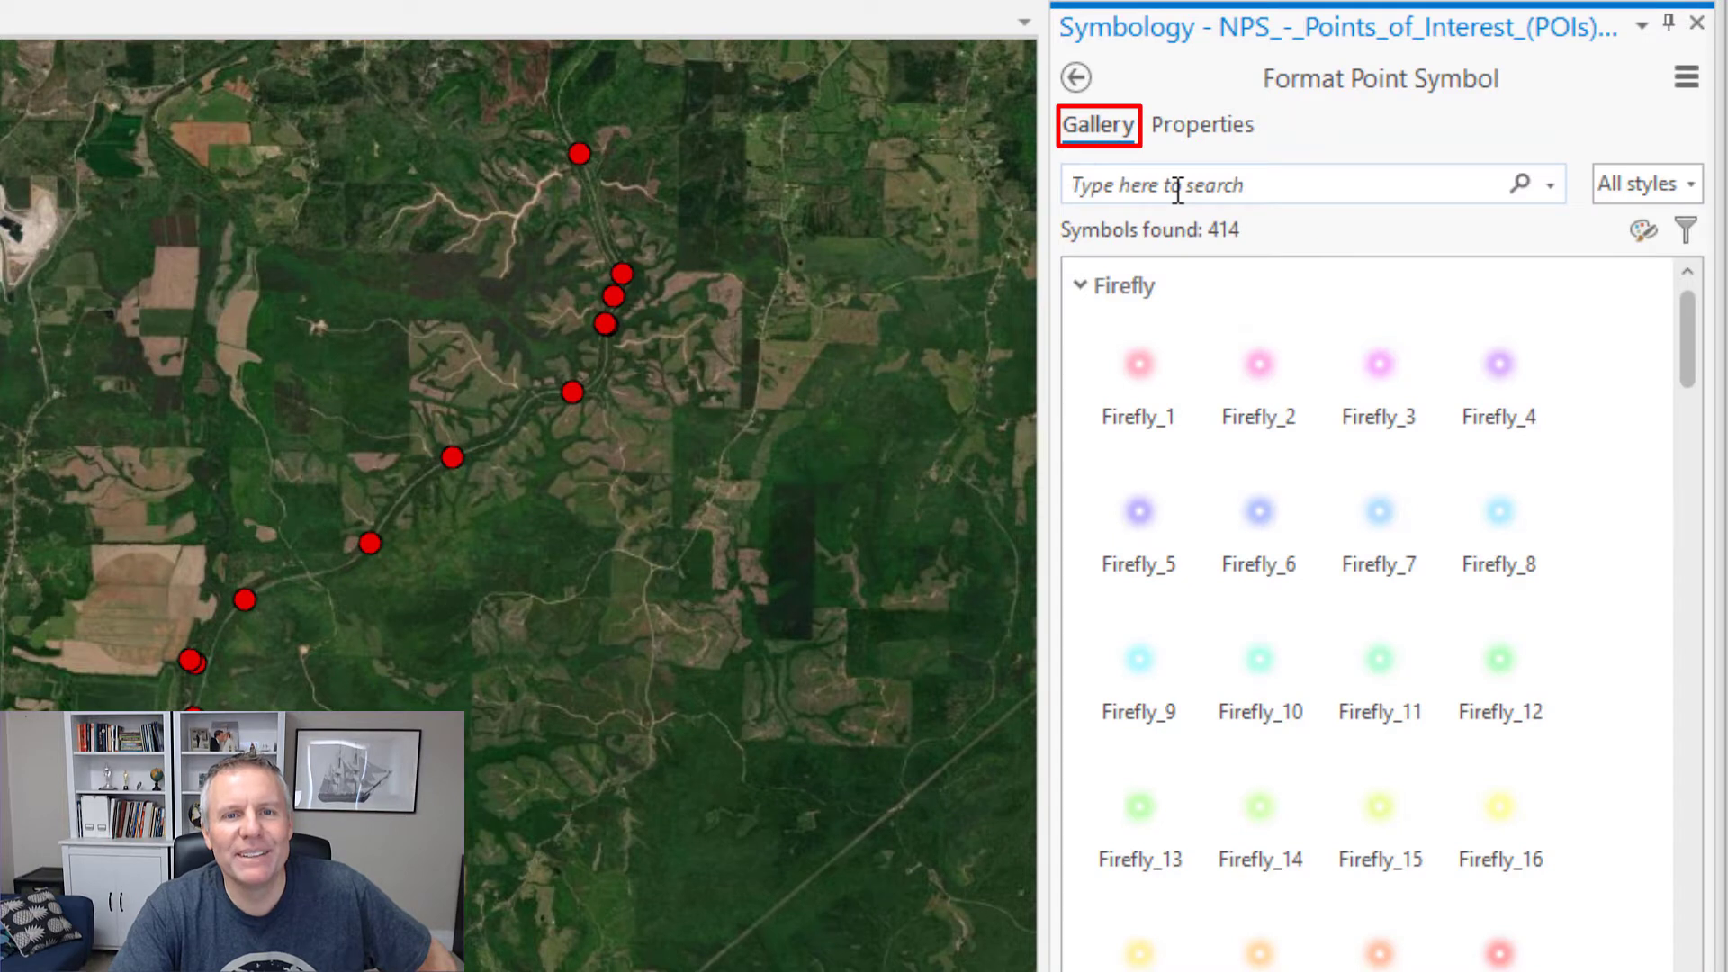
Filter the gallery to 'animated', preview Sunny, Arrow Bouncing, Map Pin Bouncing and Warning Sign, then apply Stormy.
text(animated)
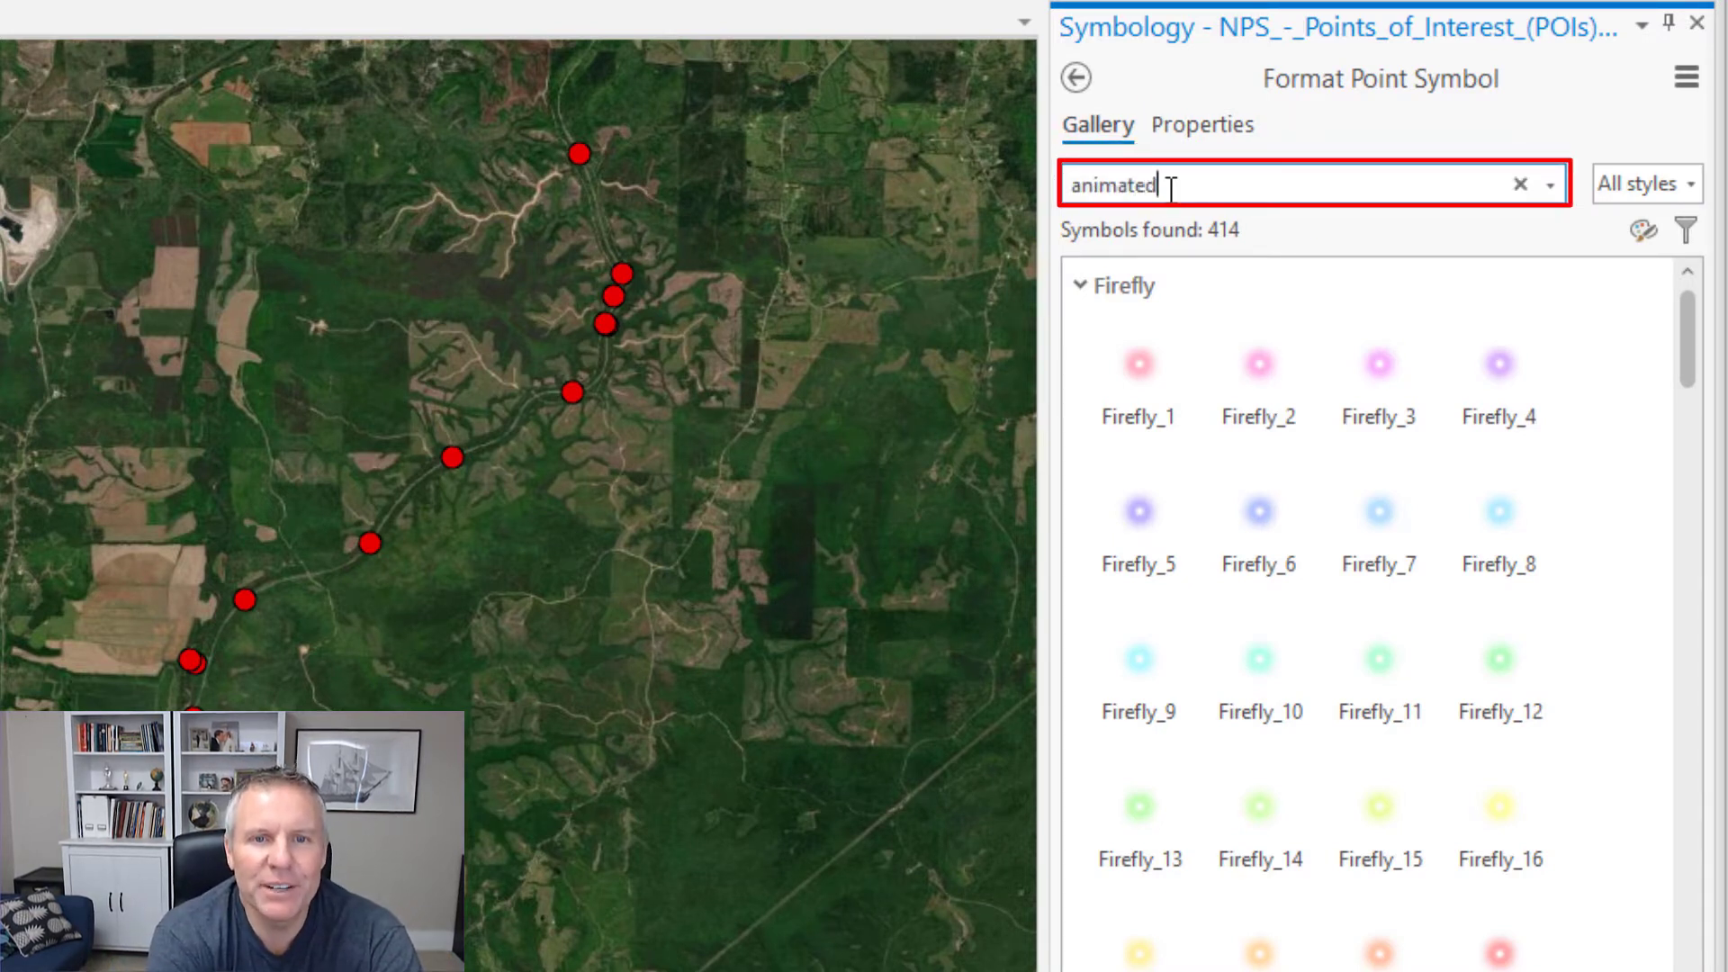
key(Return)
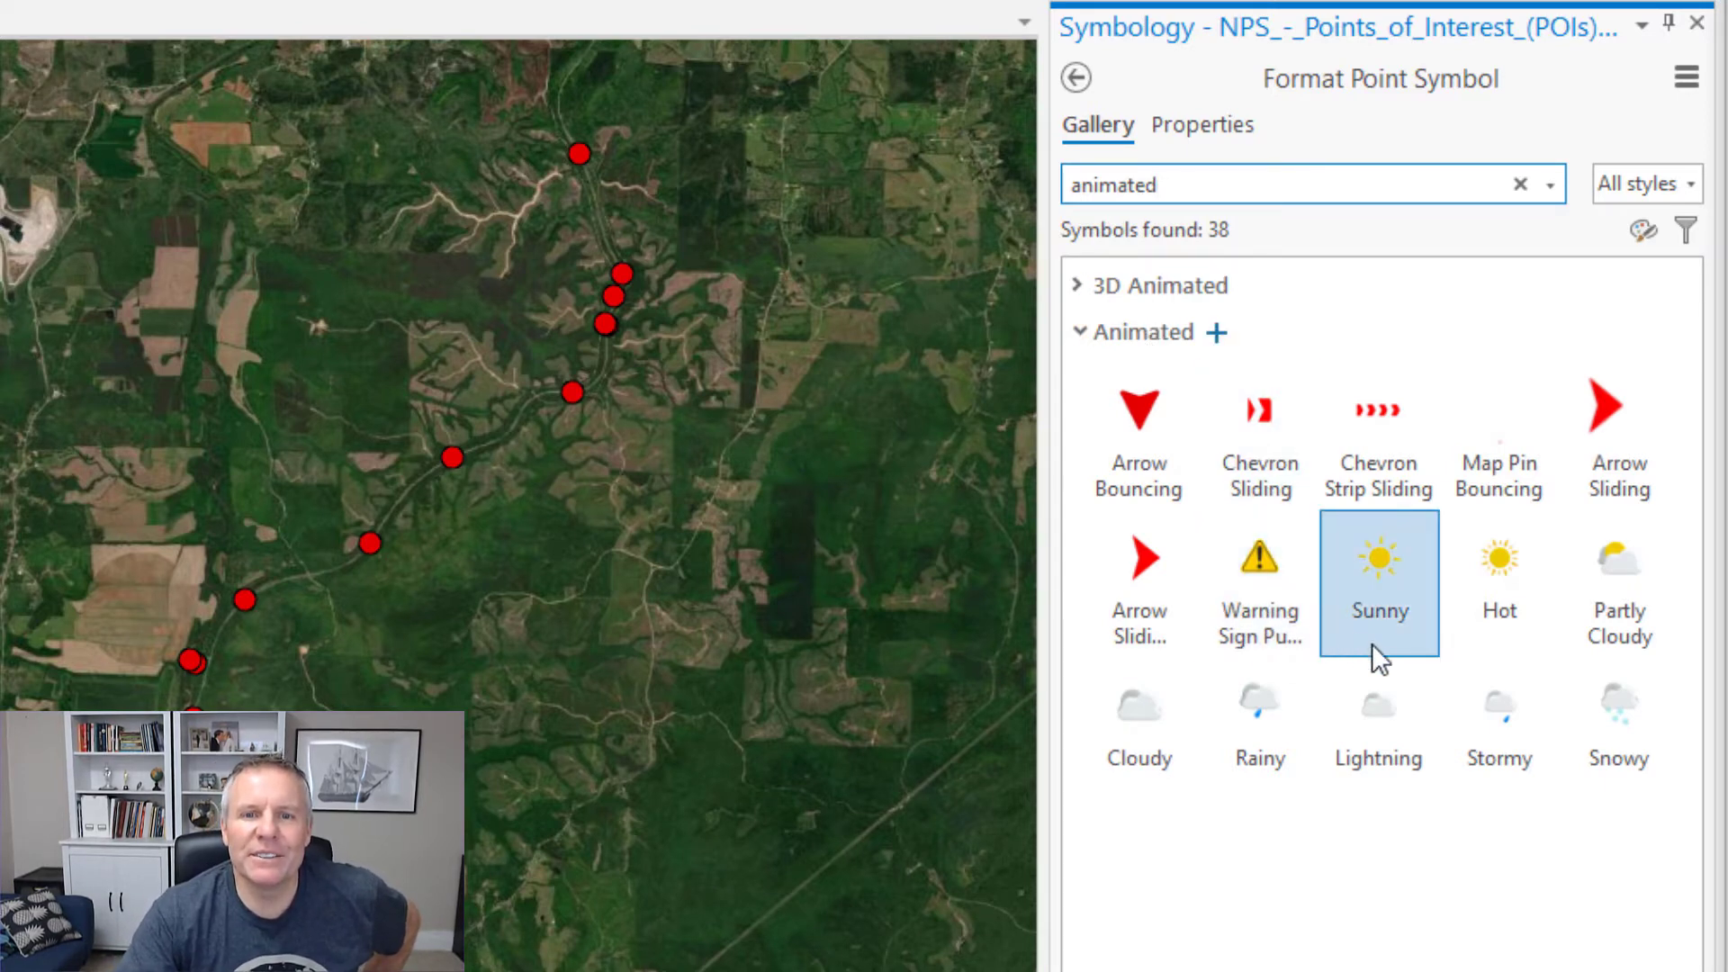
click(1383, 574)
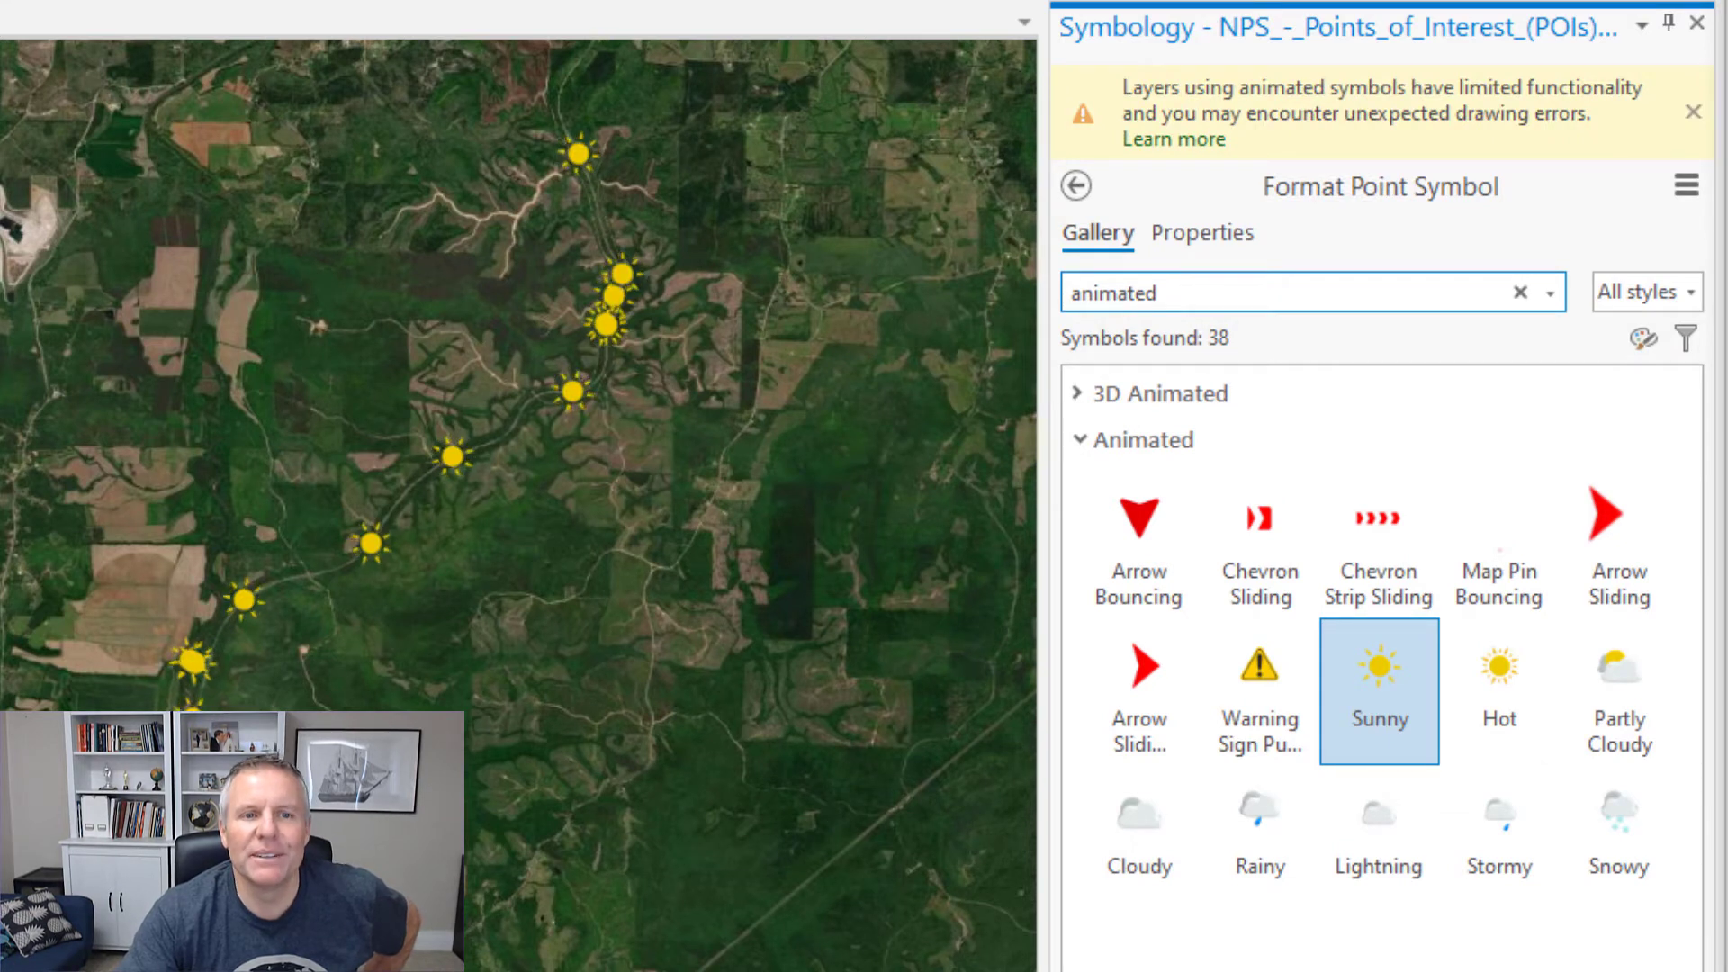
click(1145, 536)
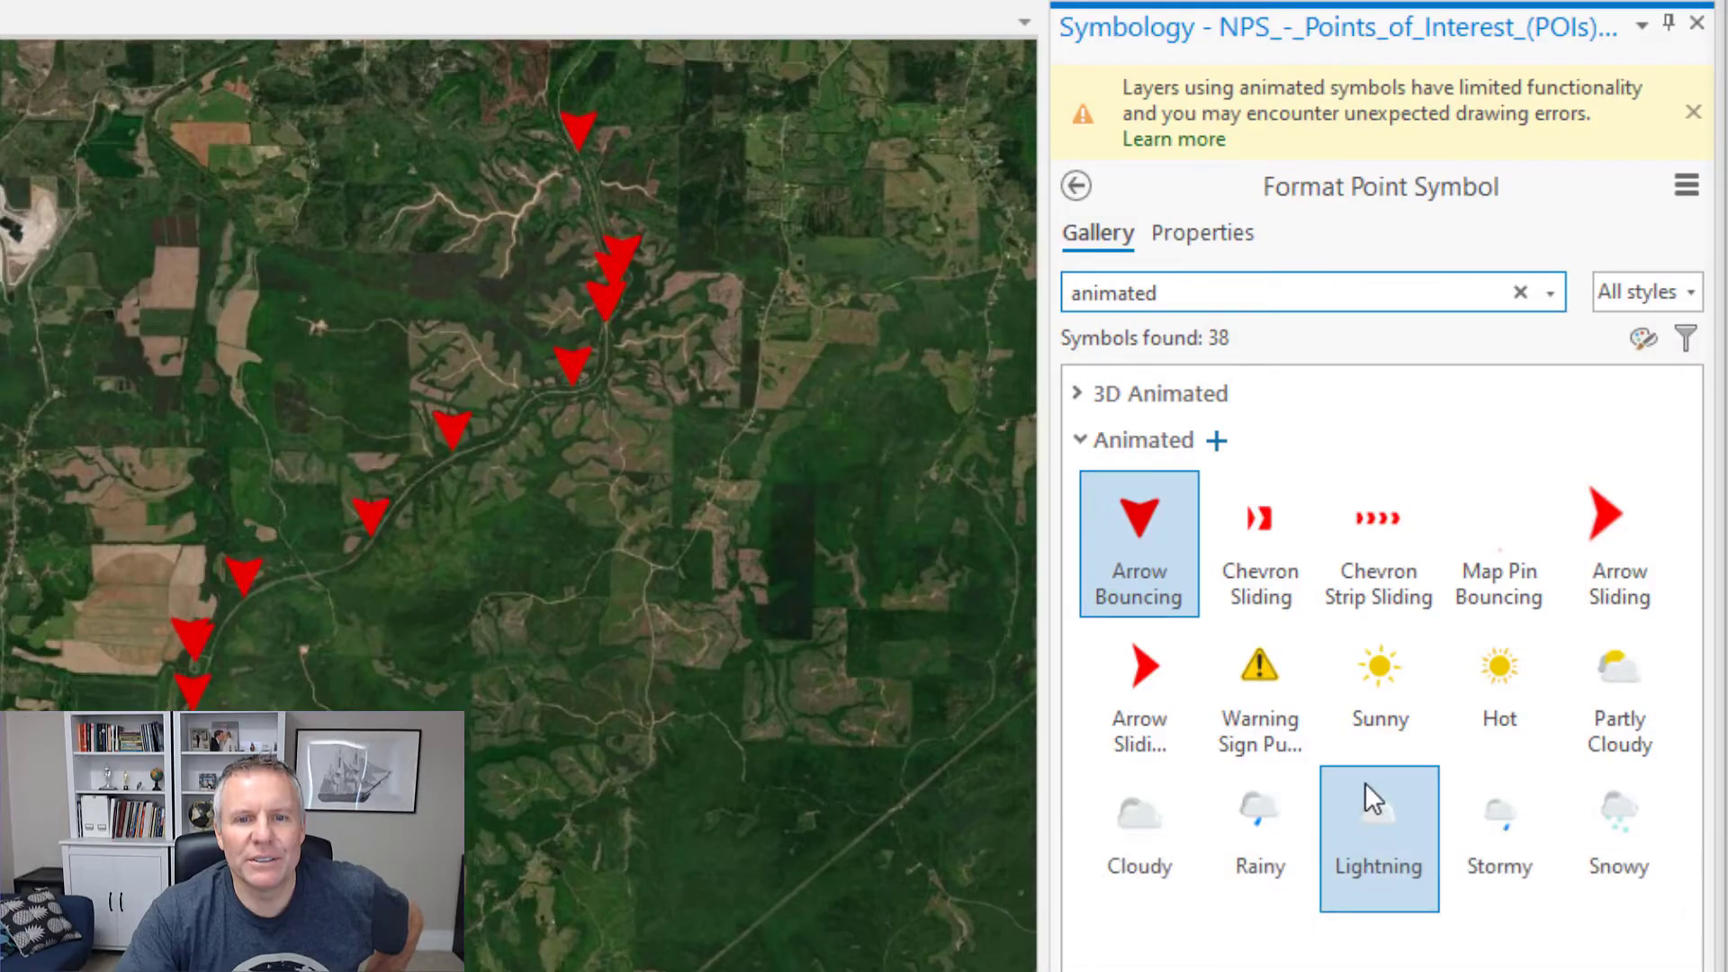
click(1481, 543)
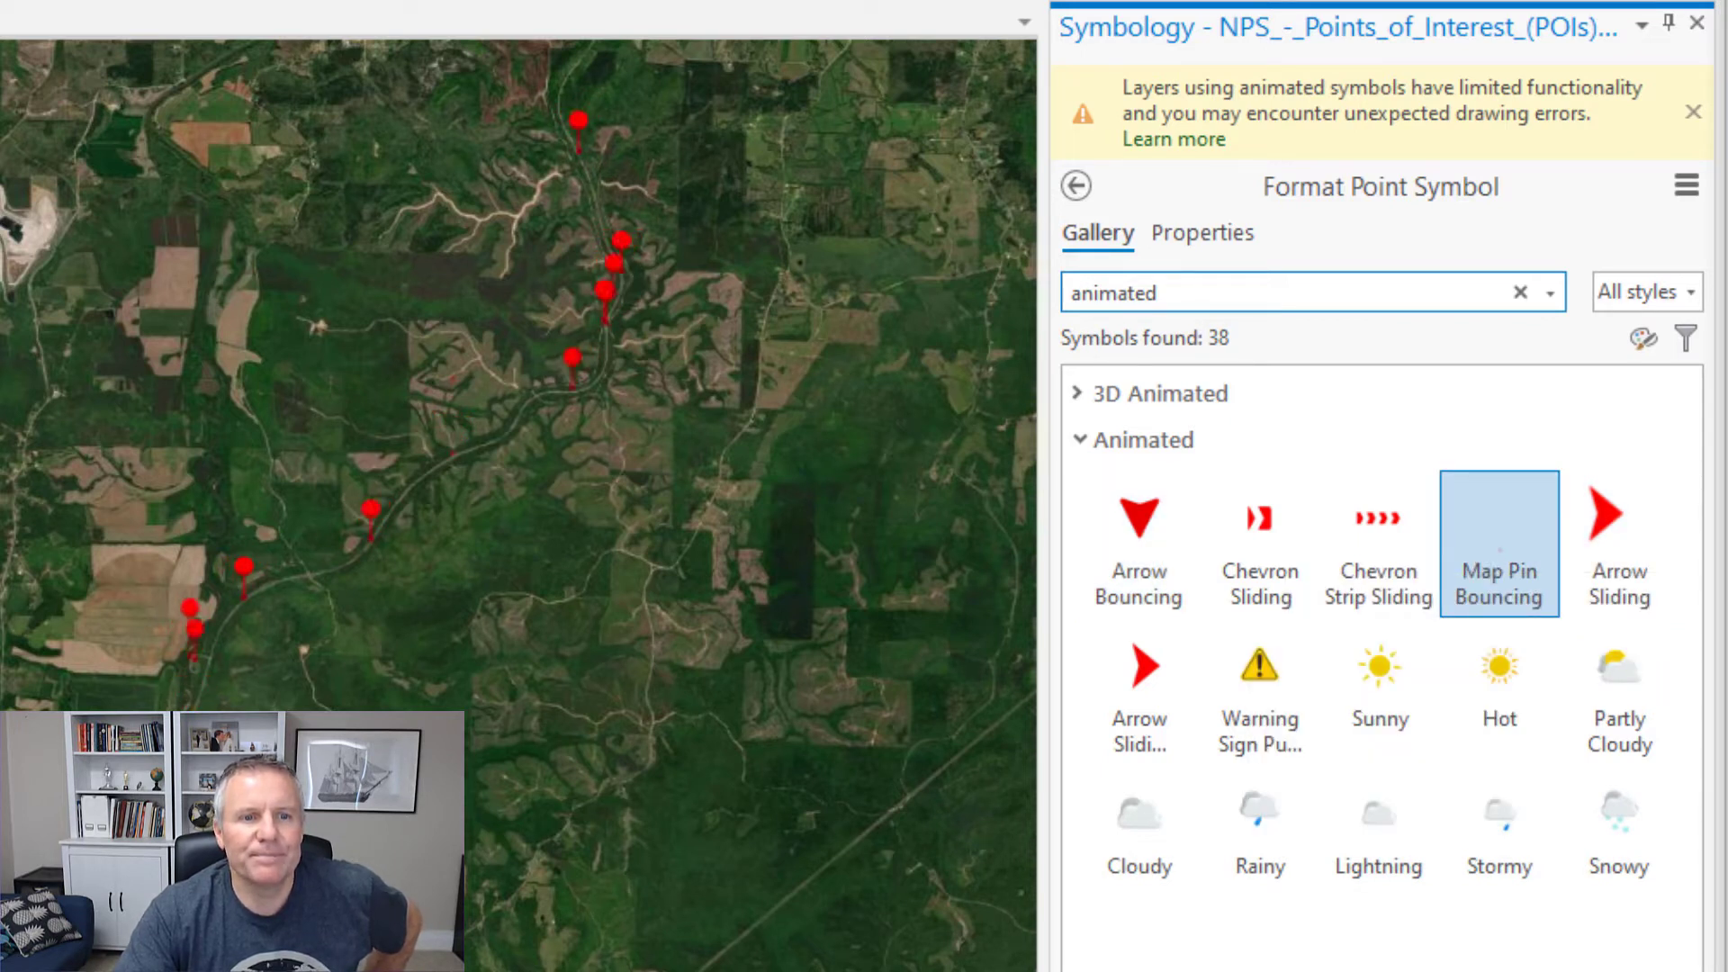
click(1260, 667)
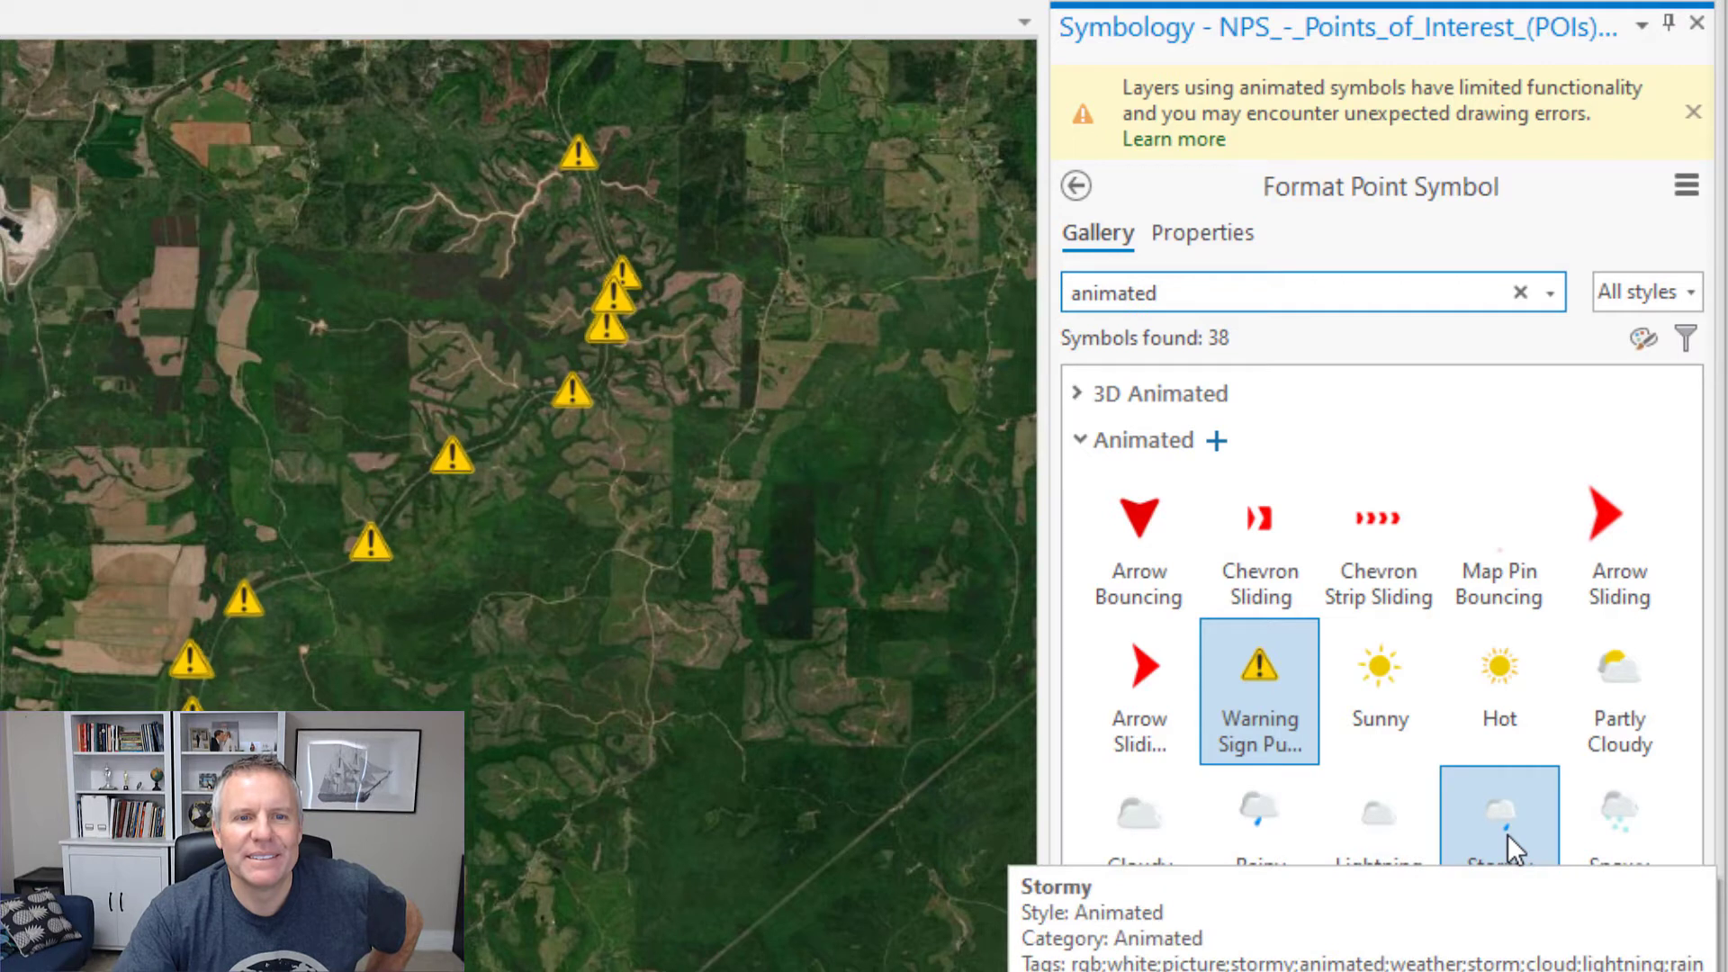
click(1509, 835)
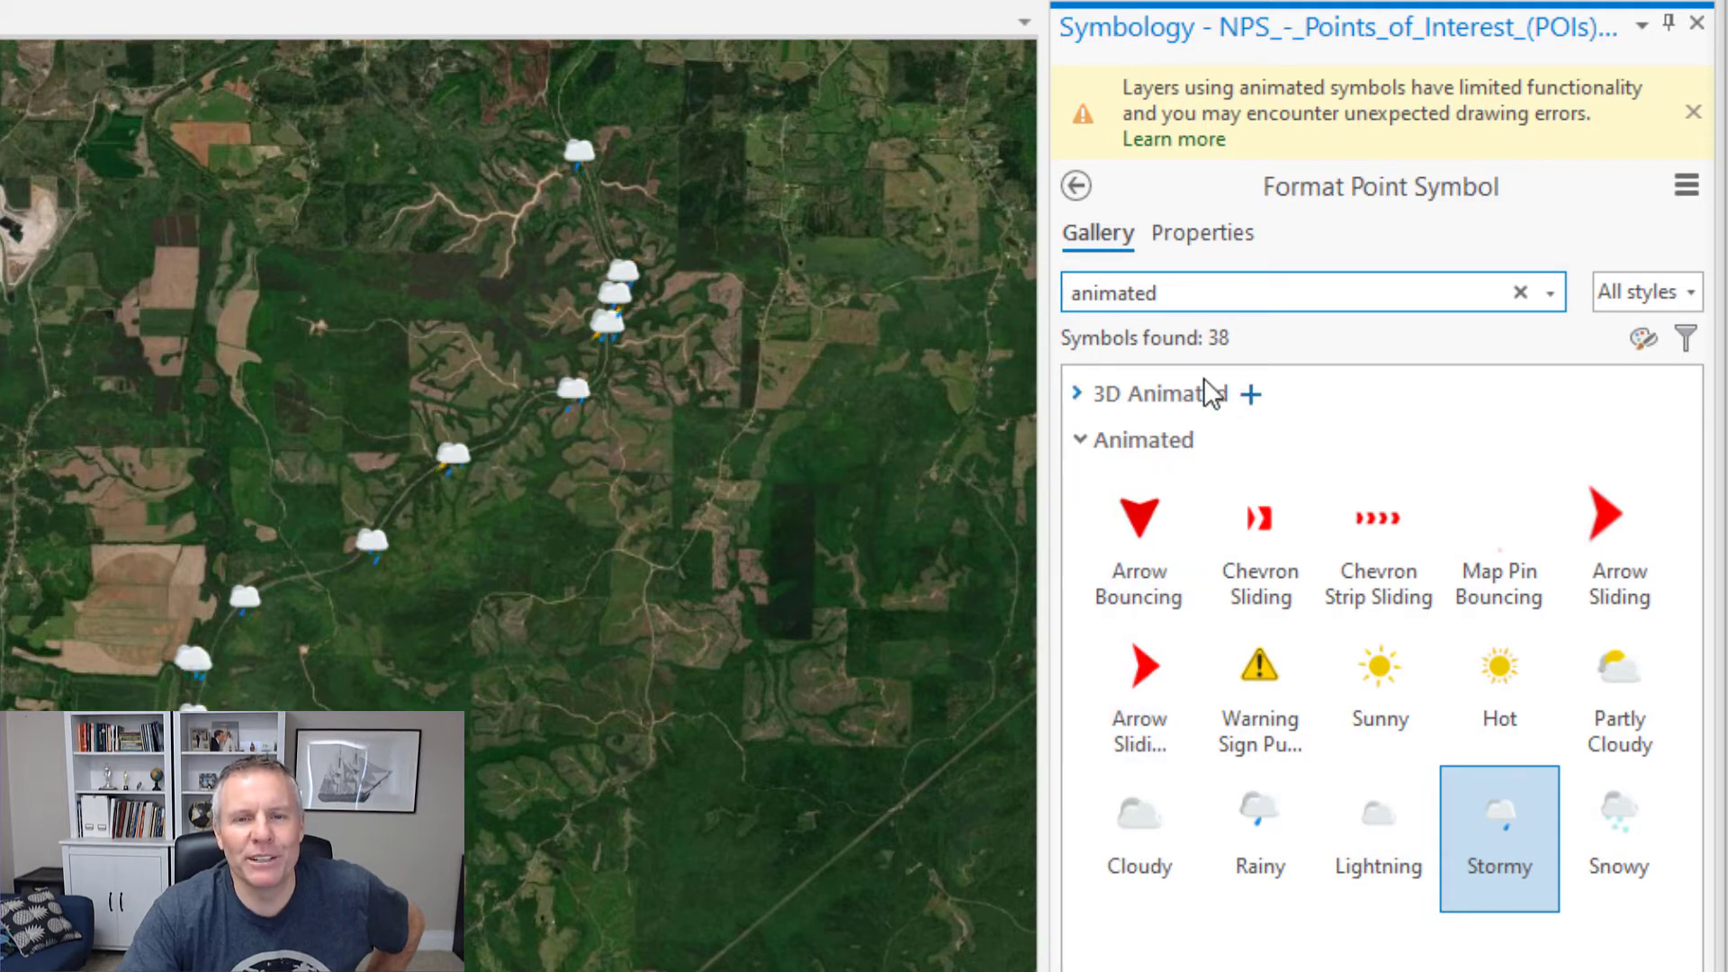
Replace the Stormy picture marker with kip-napolean-dynamite.gif, apply it, and enlarge it to 30 pt.
click(1202, 234)
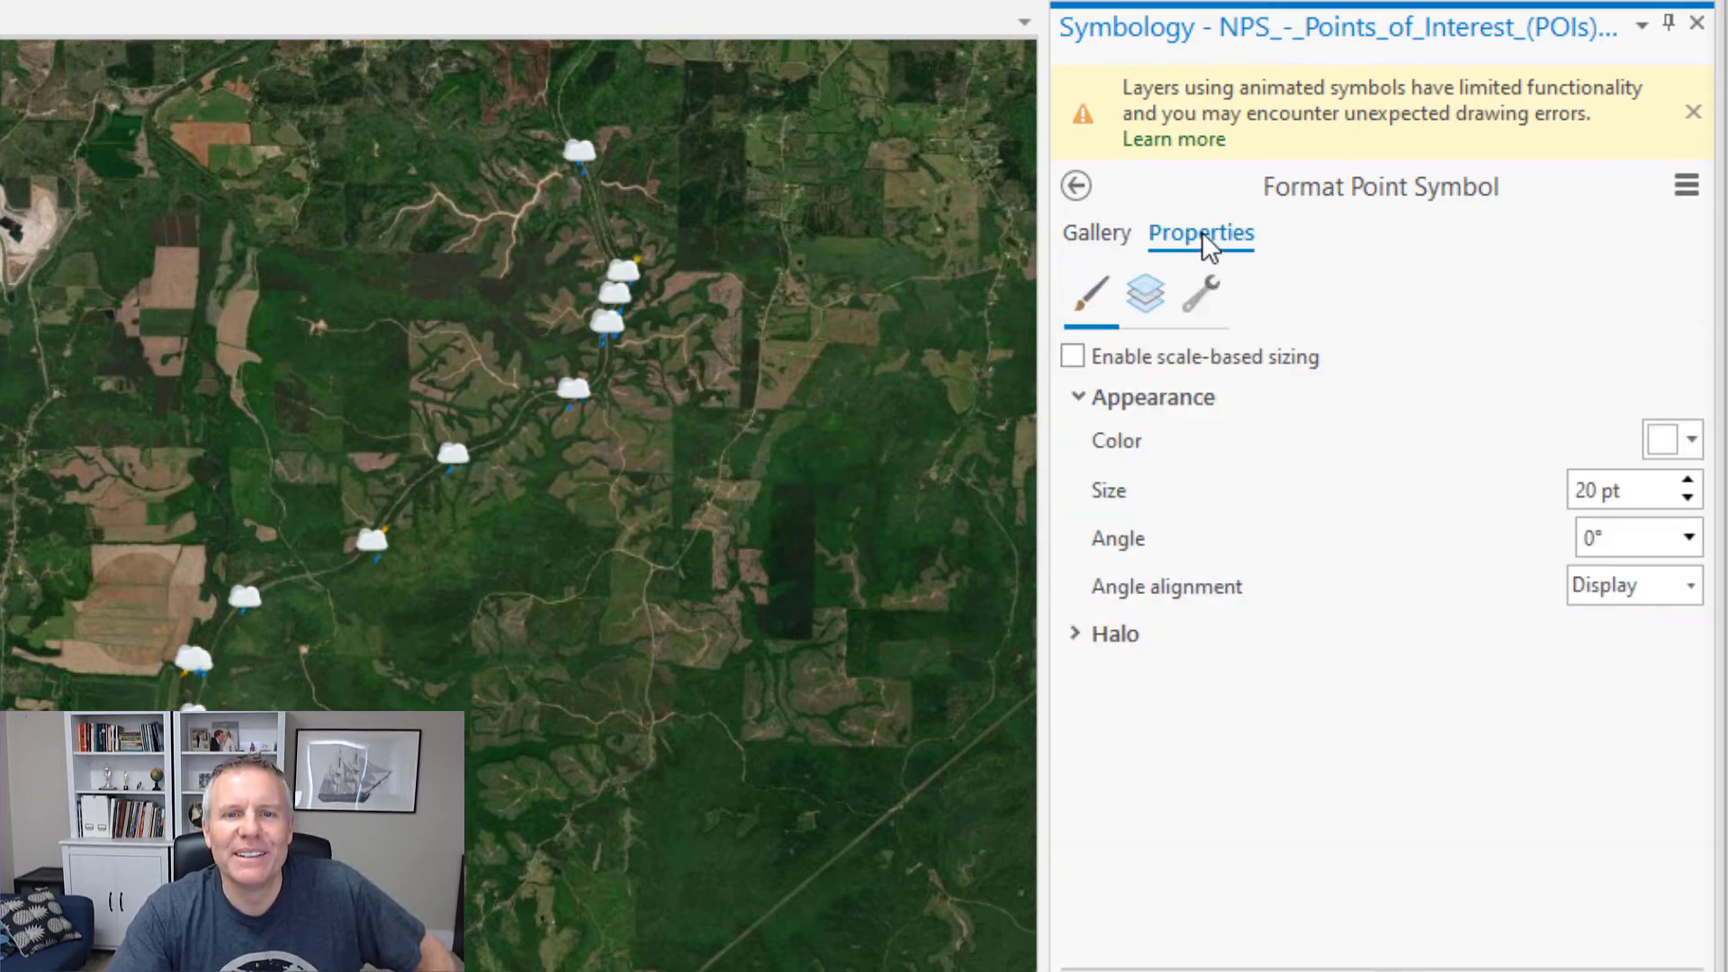
click(1152, 297)
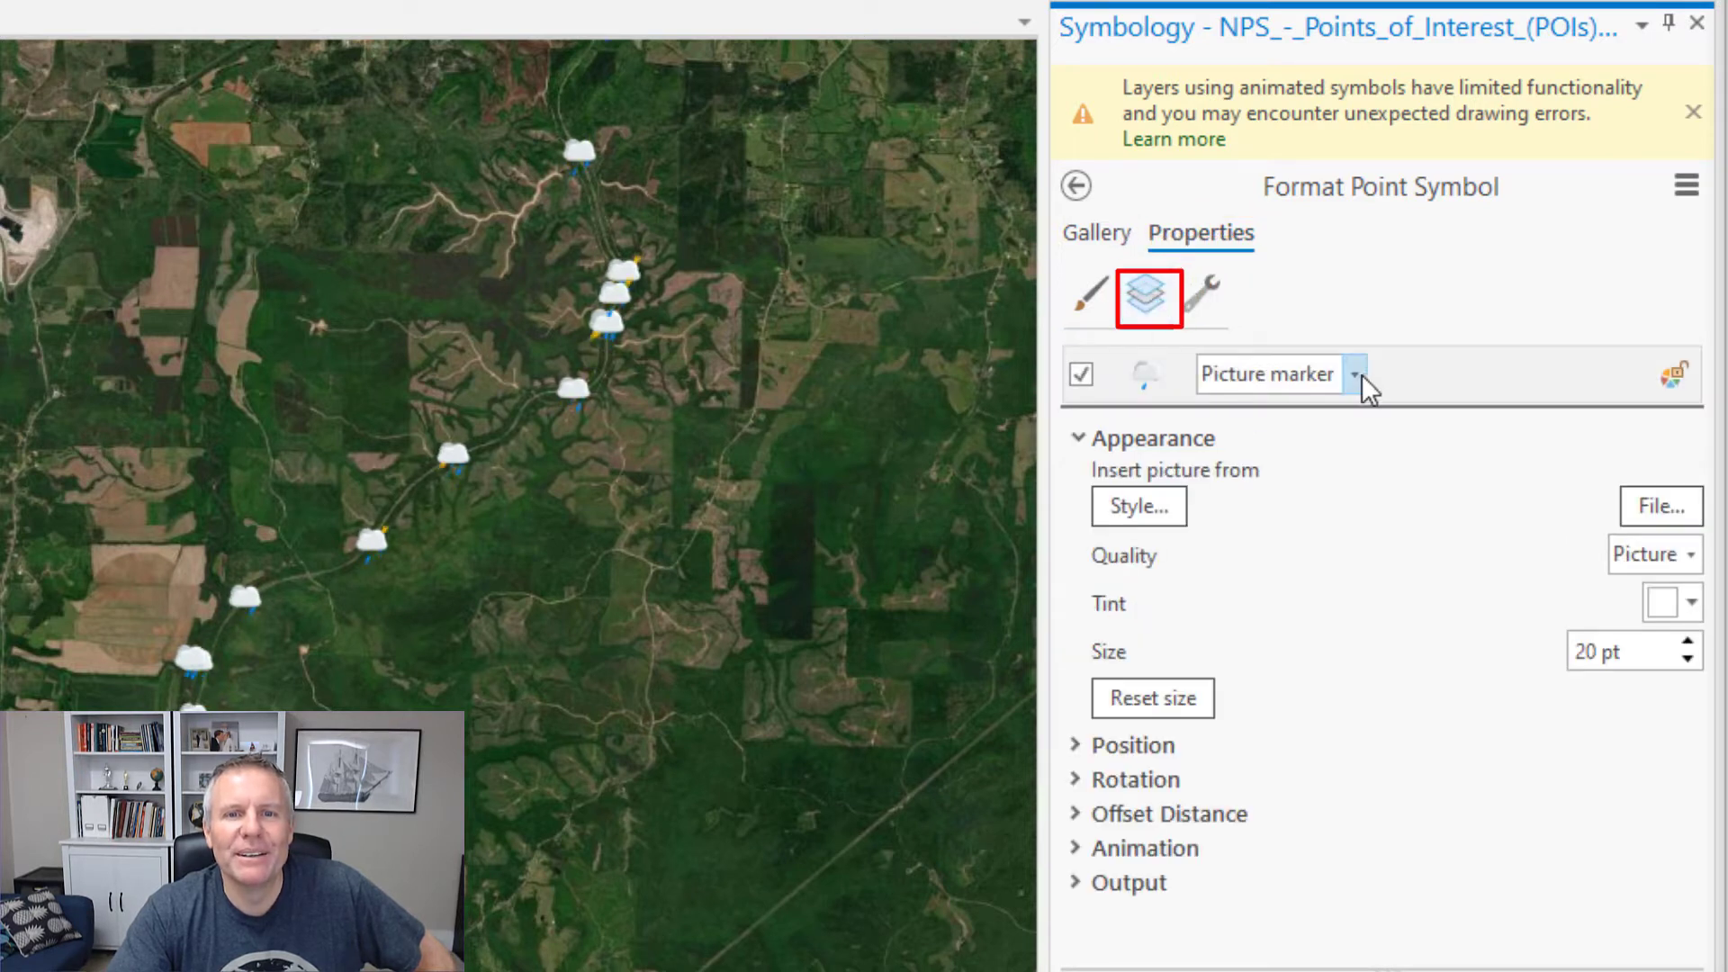
click(1348, 393)
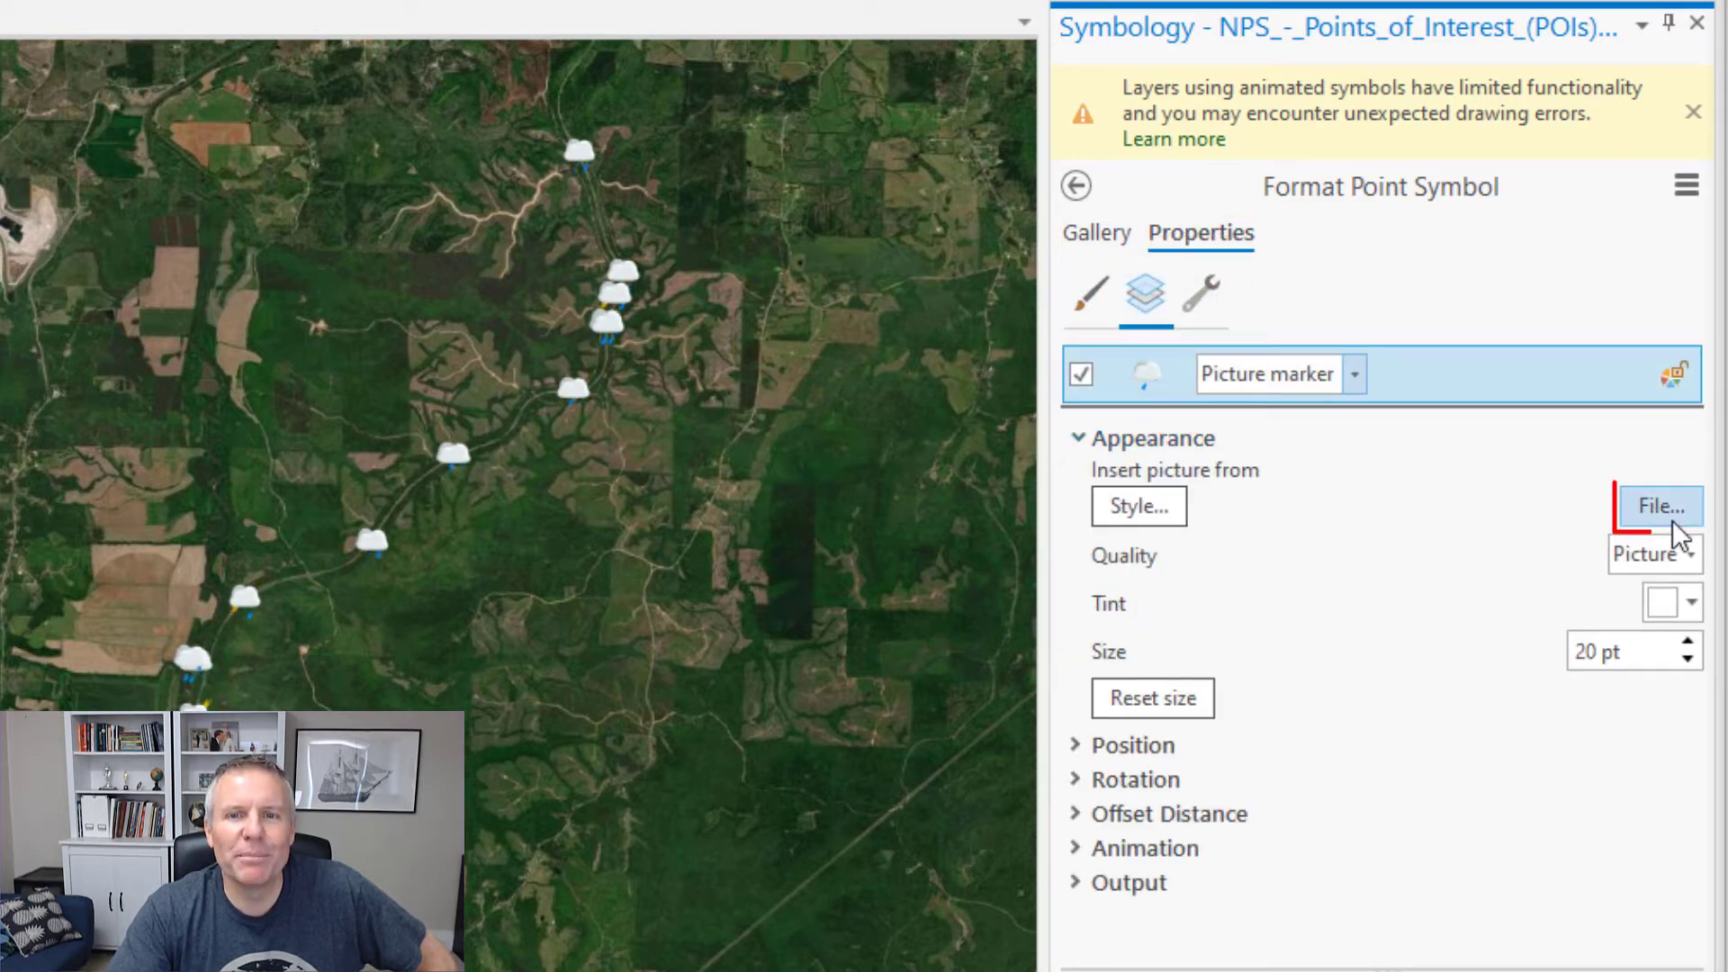
click(1666, 510)
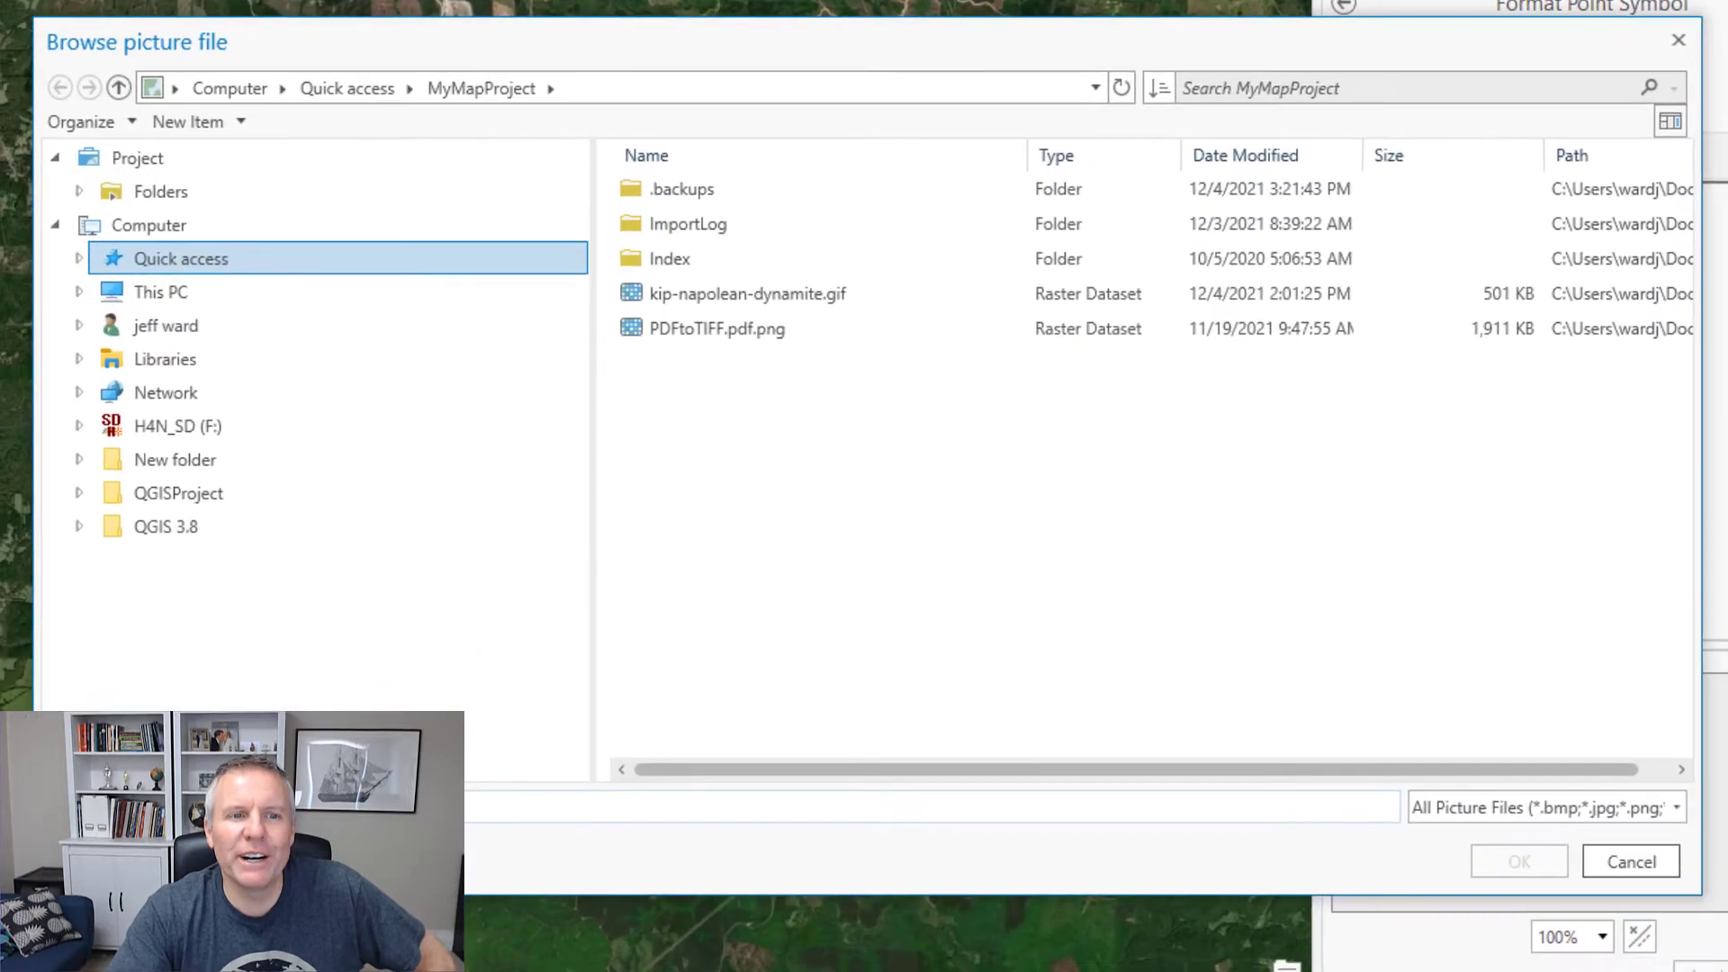
click(732, 298)
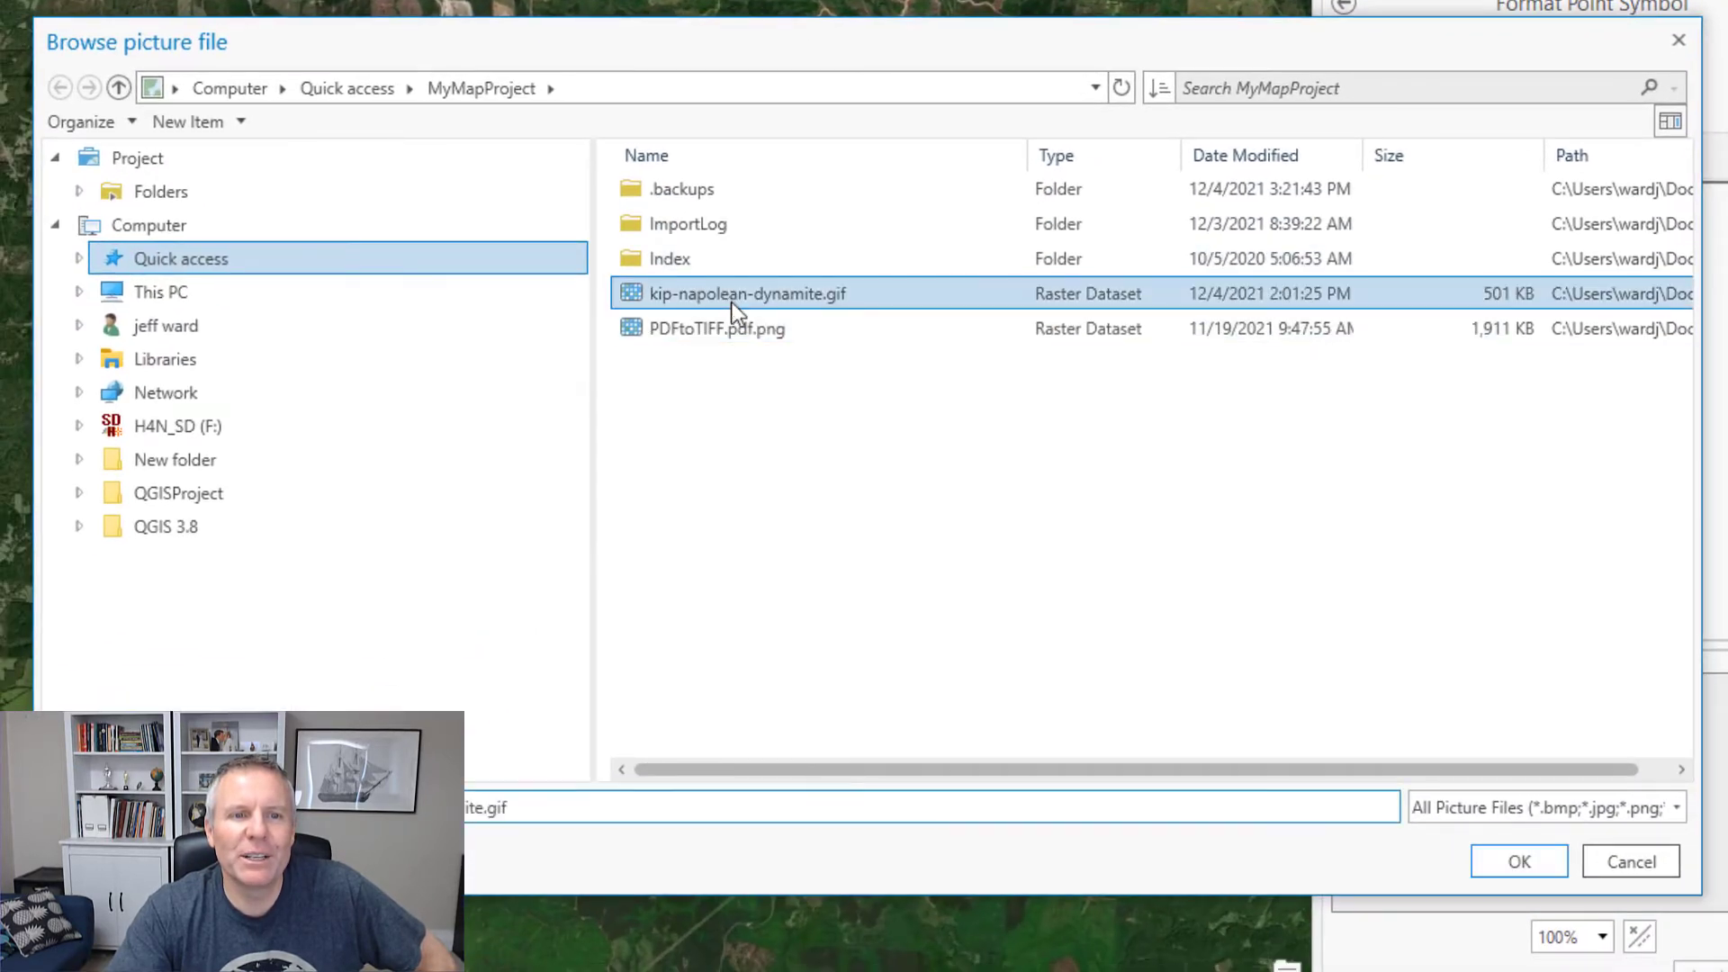
click(1505, 851)
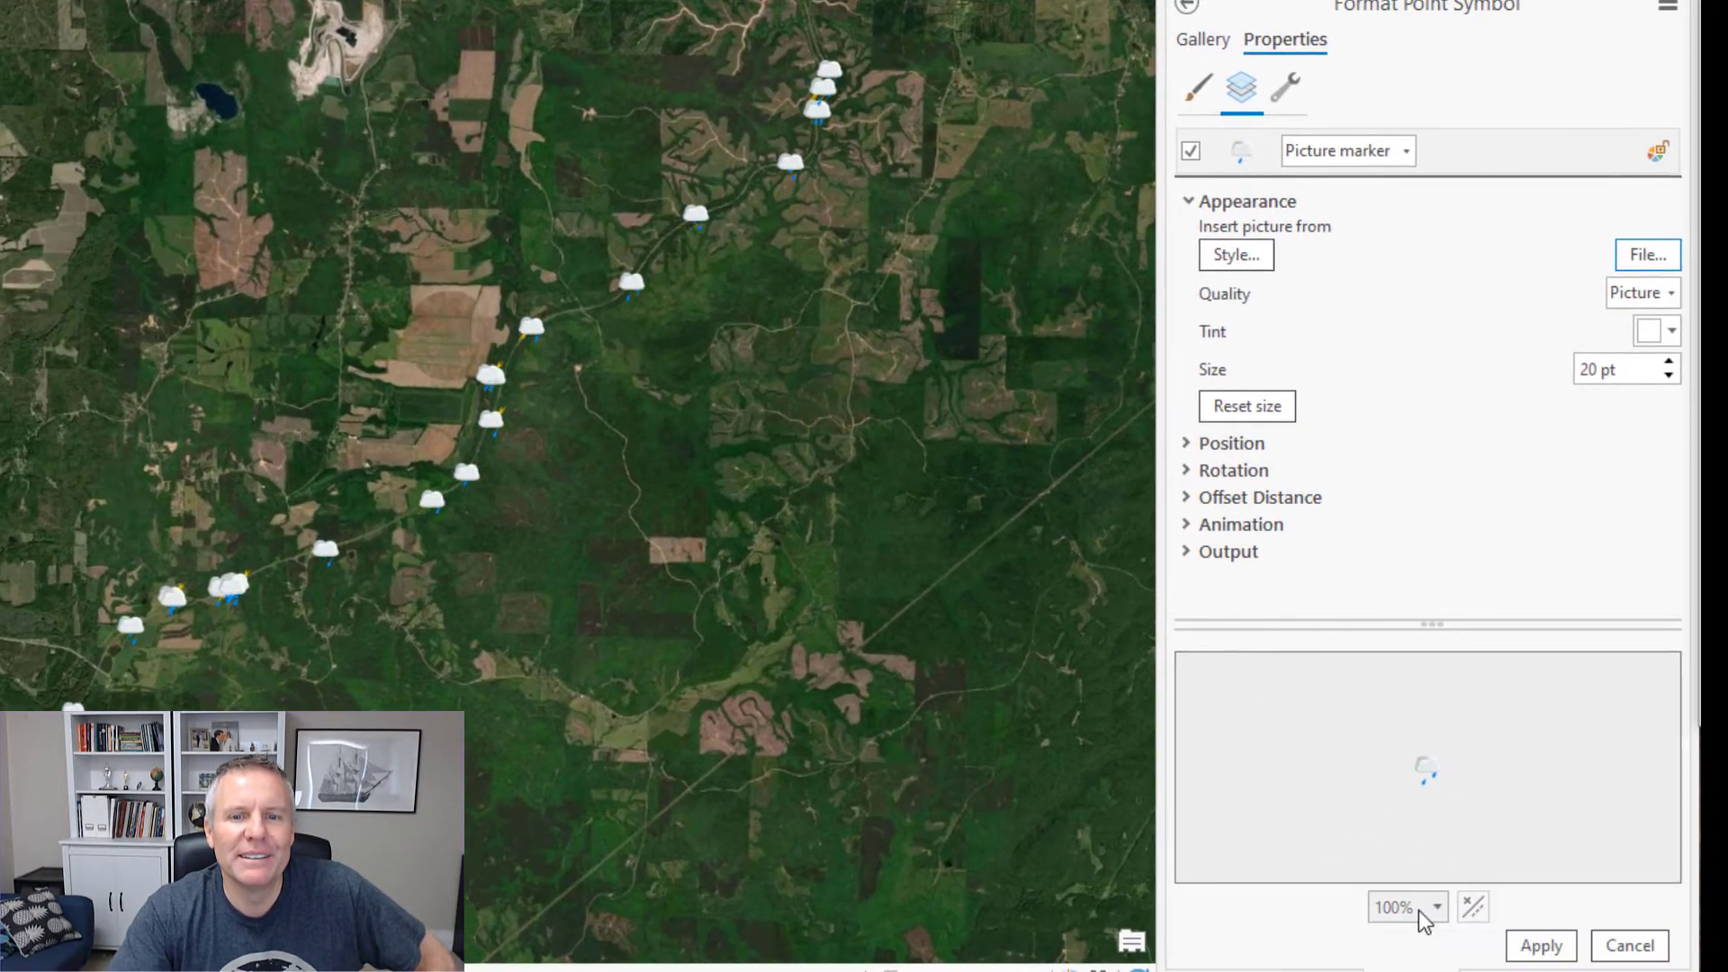
click(1541, 947)
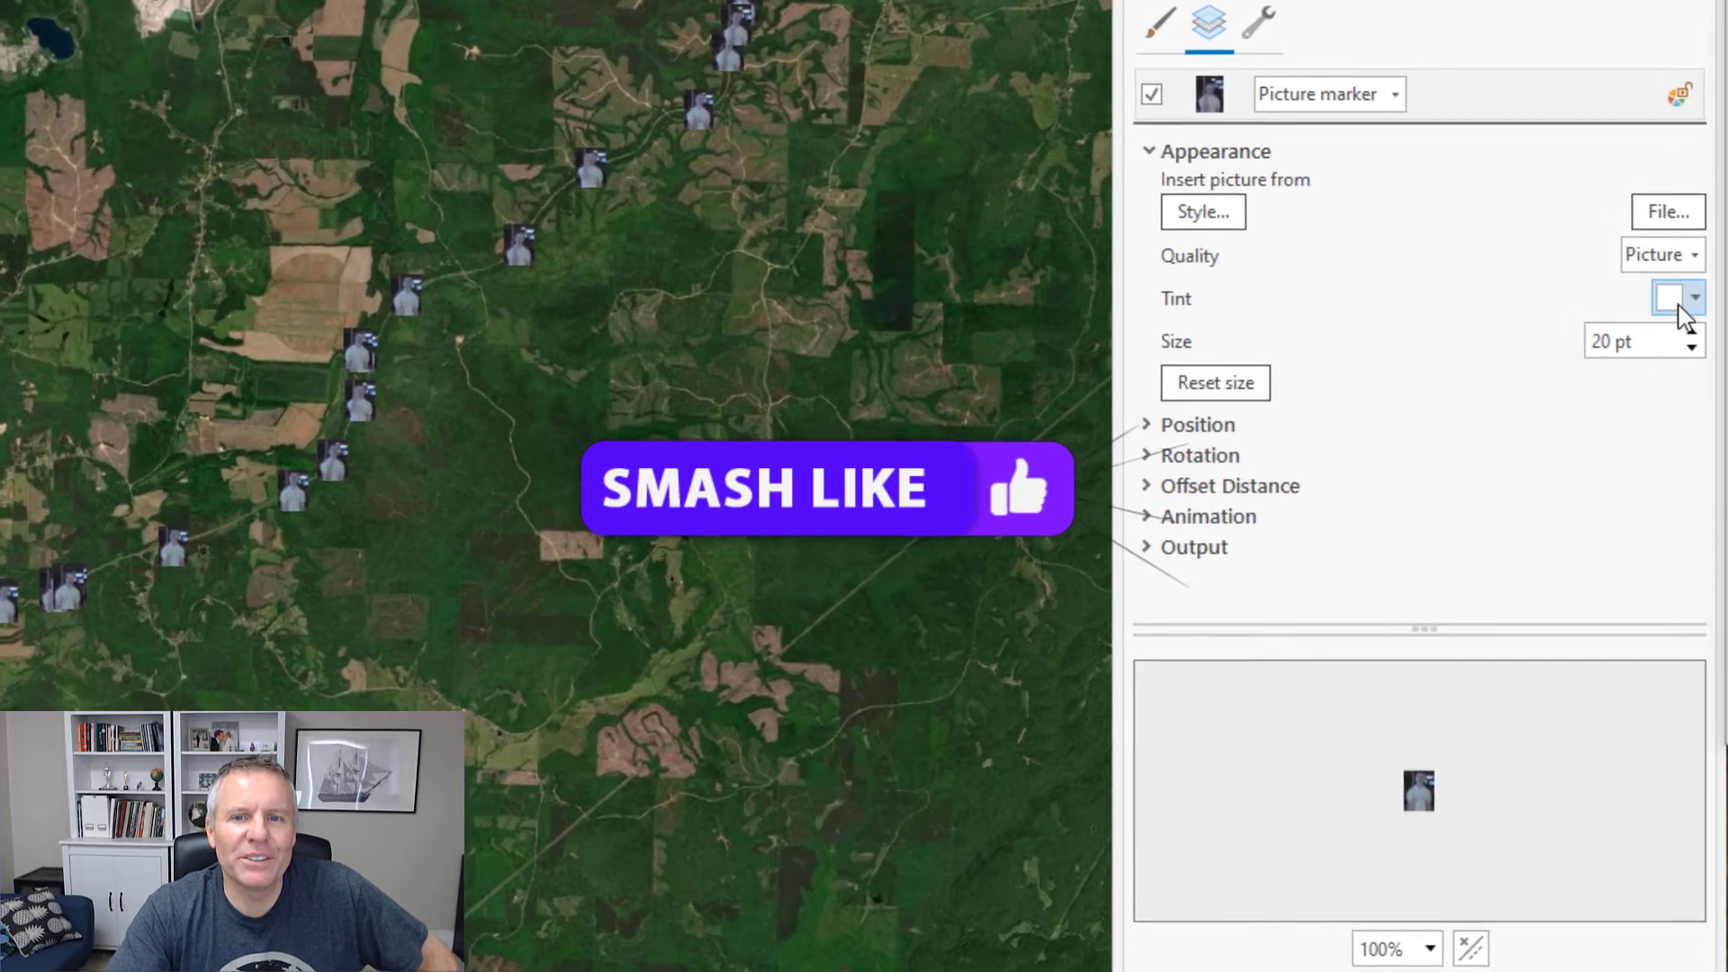
click(1693, 334)
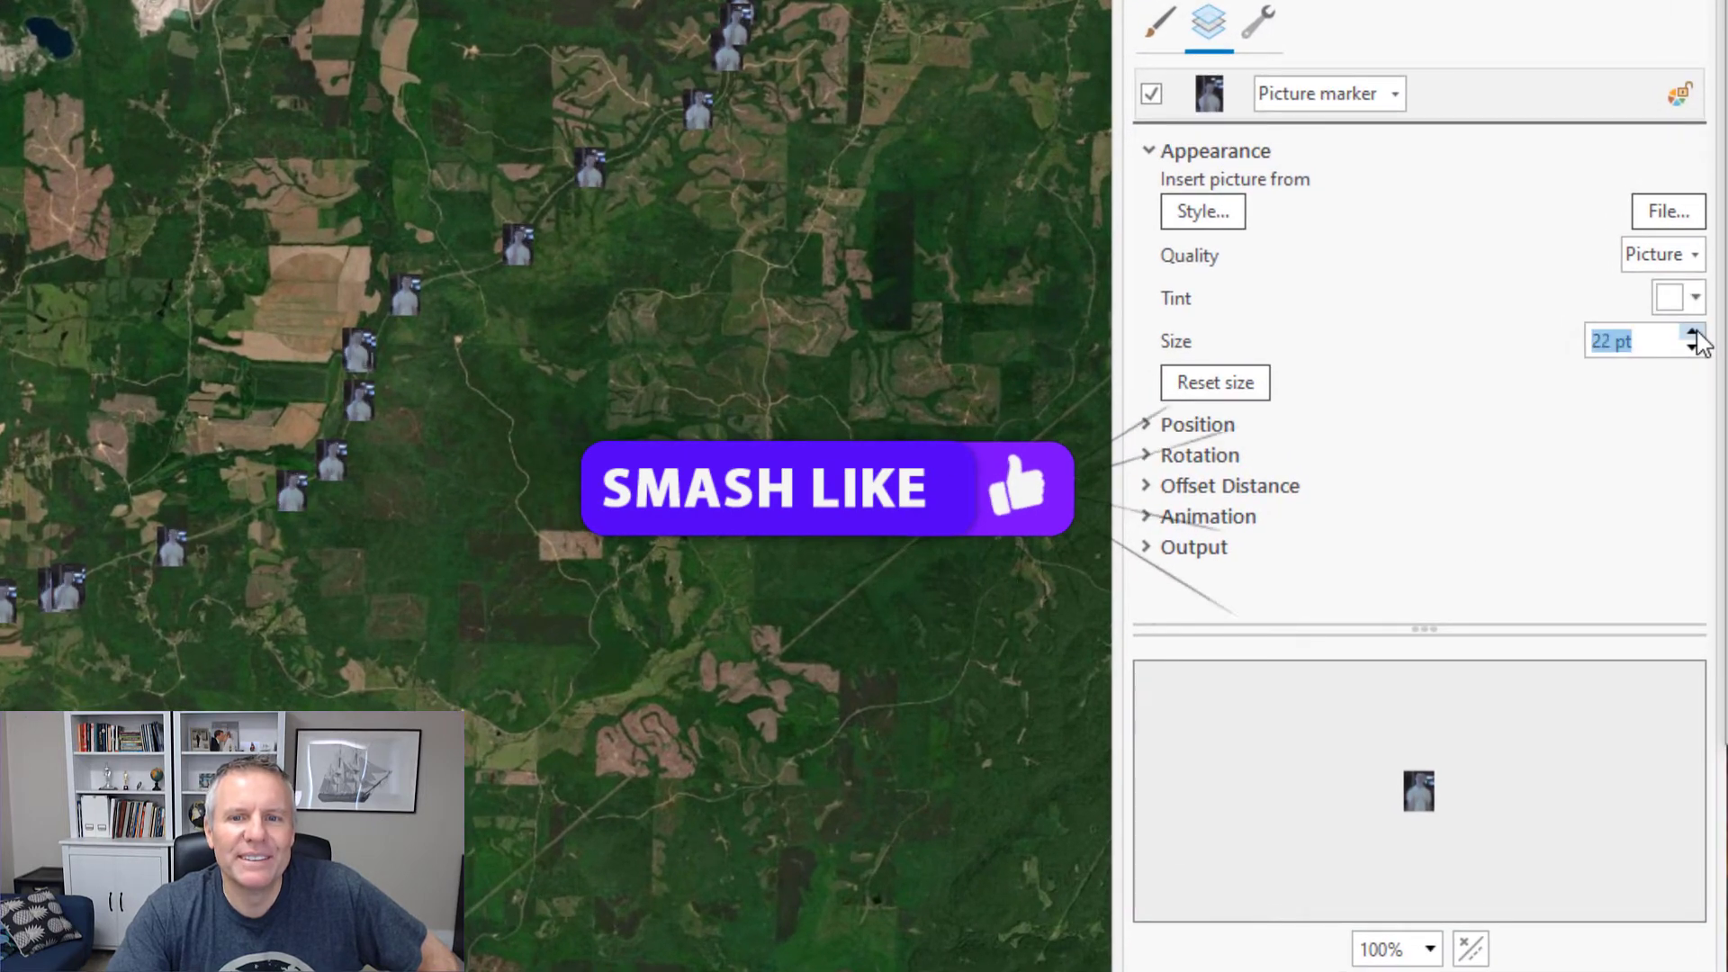
click(1692, 334)
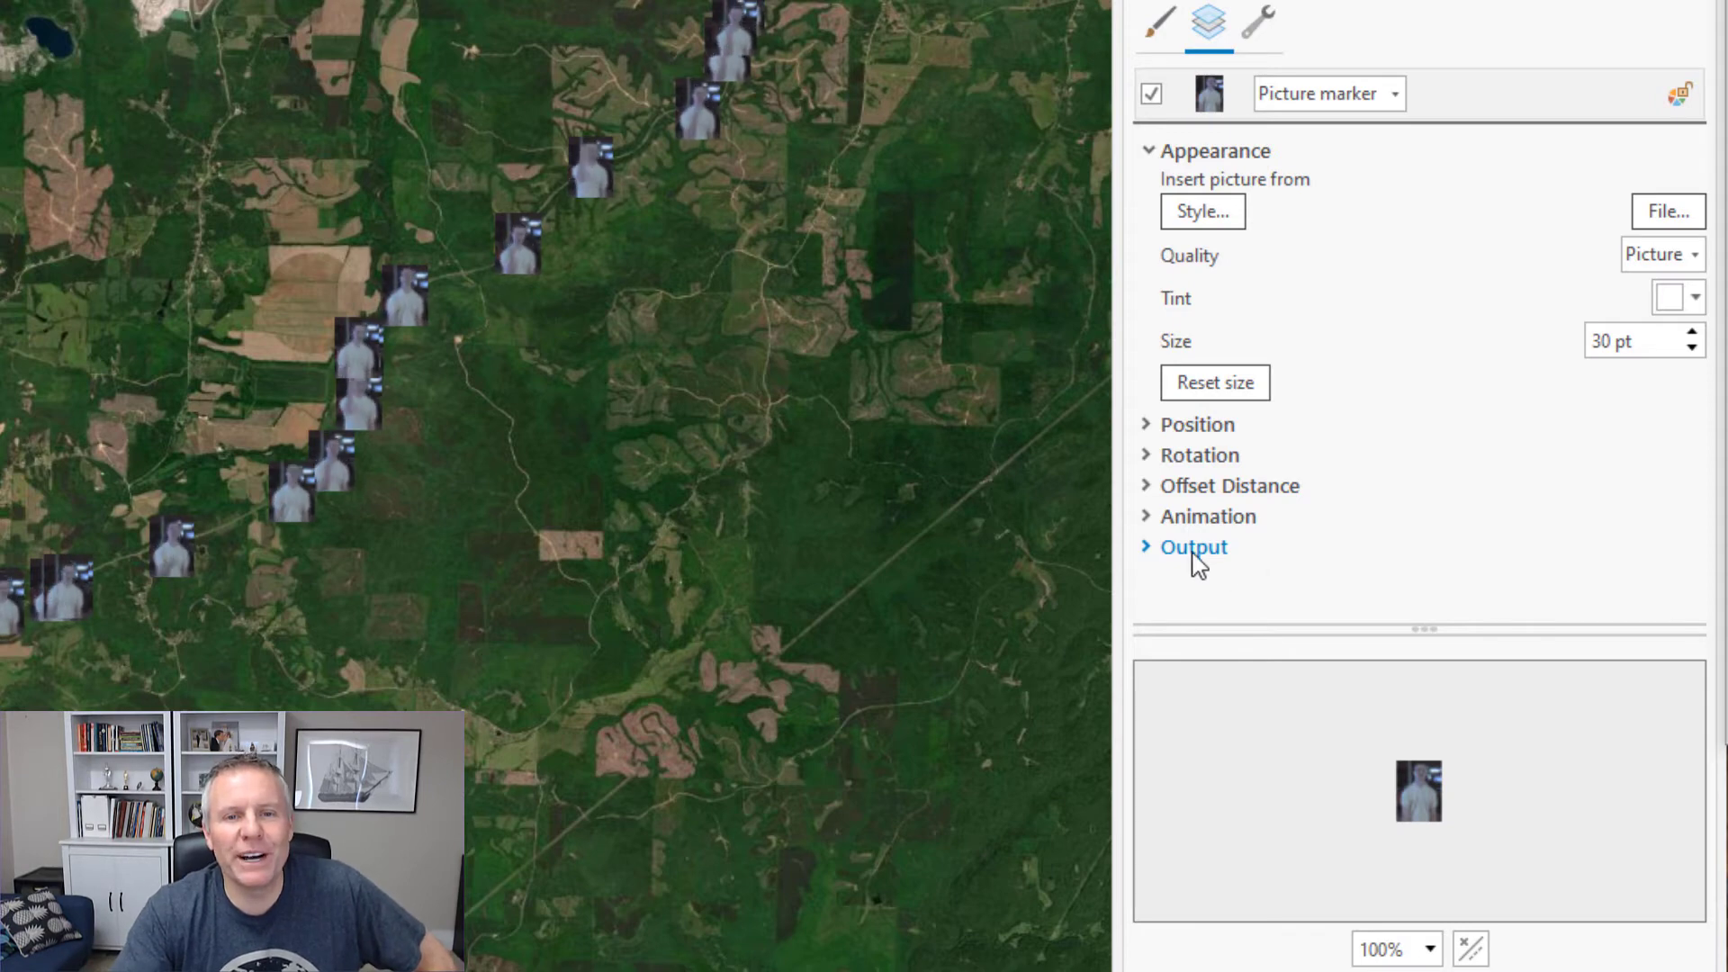
Set the marker animation to Loop with a 2-second duration and 0 repeat delay.
click(1152, 518)
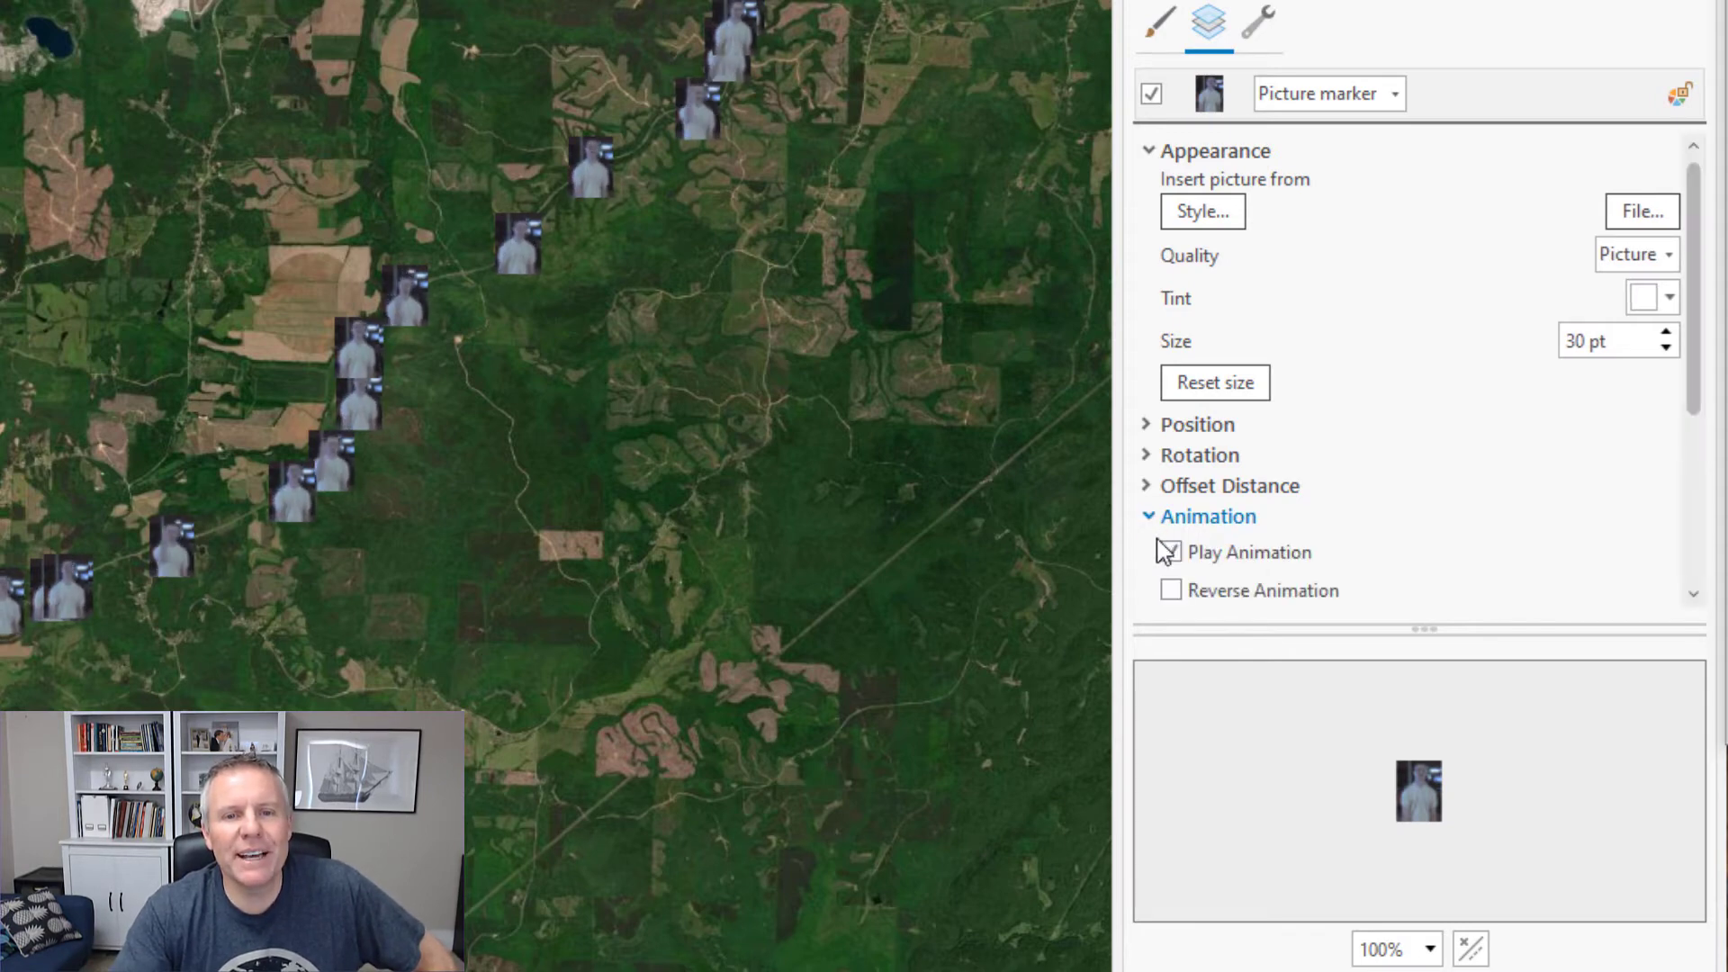
scroll(1455, 539, down, 3)
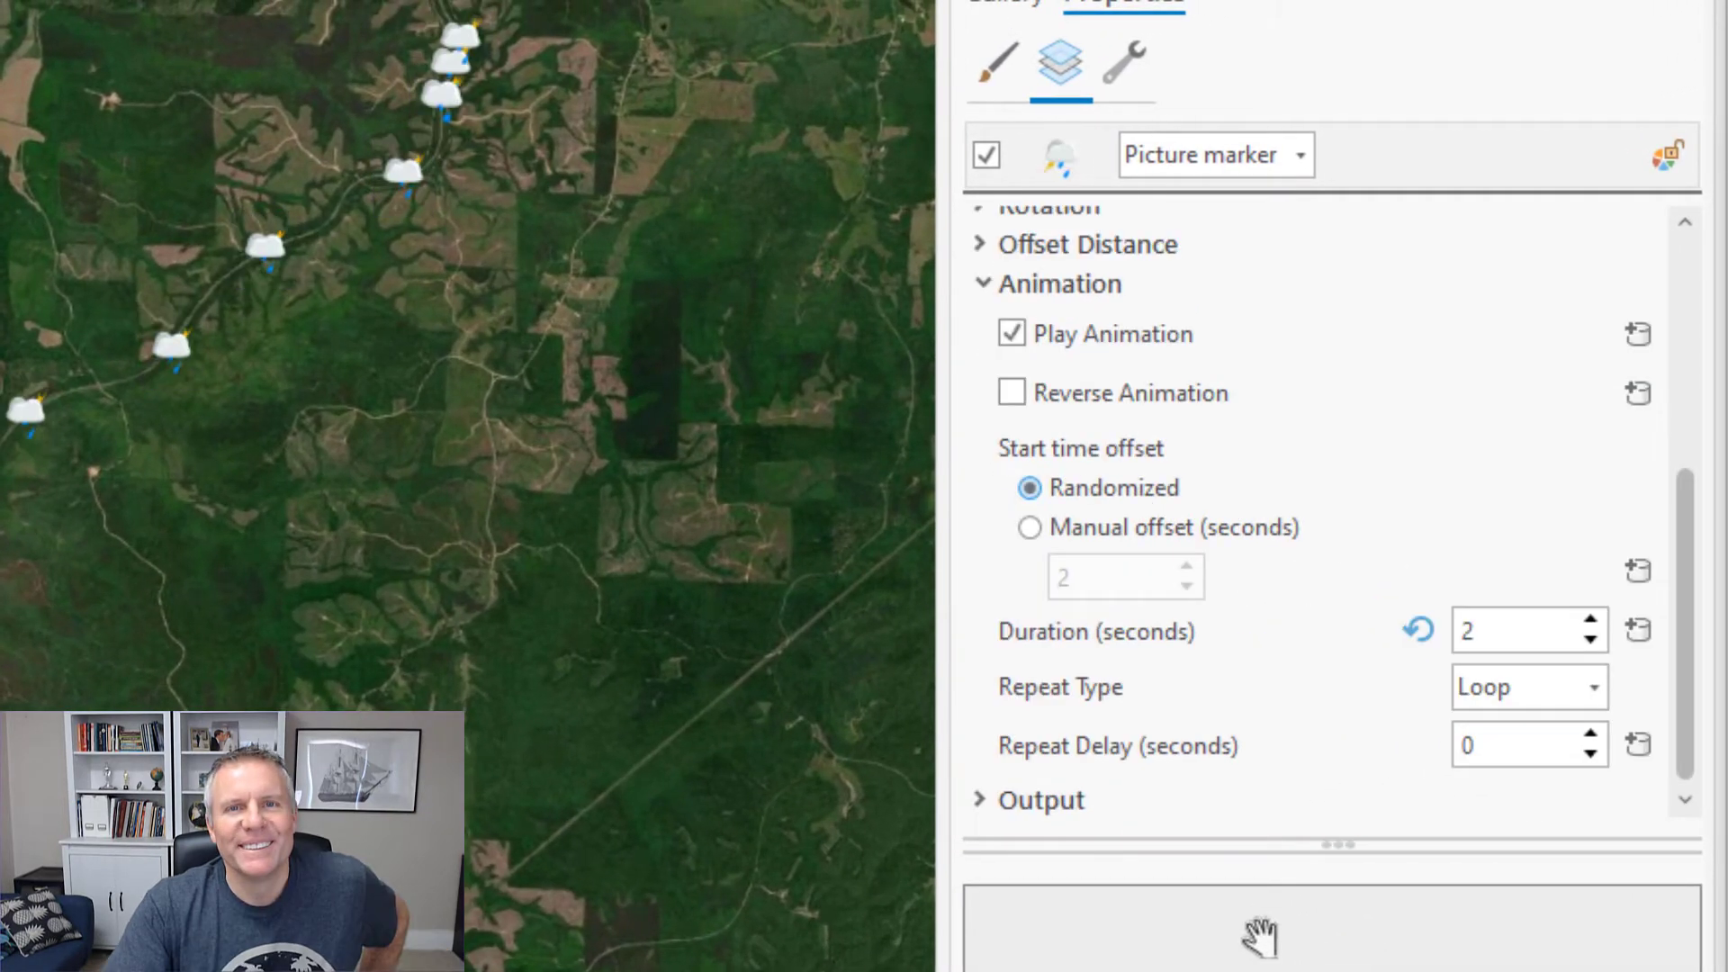
click(1602, 685)
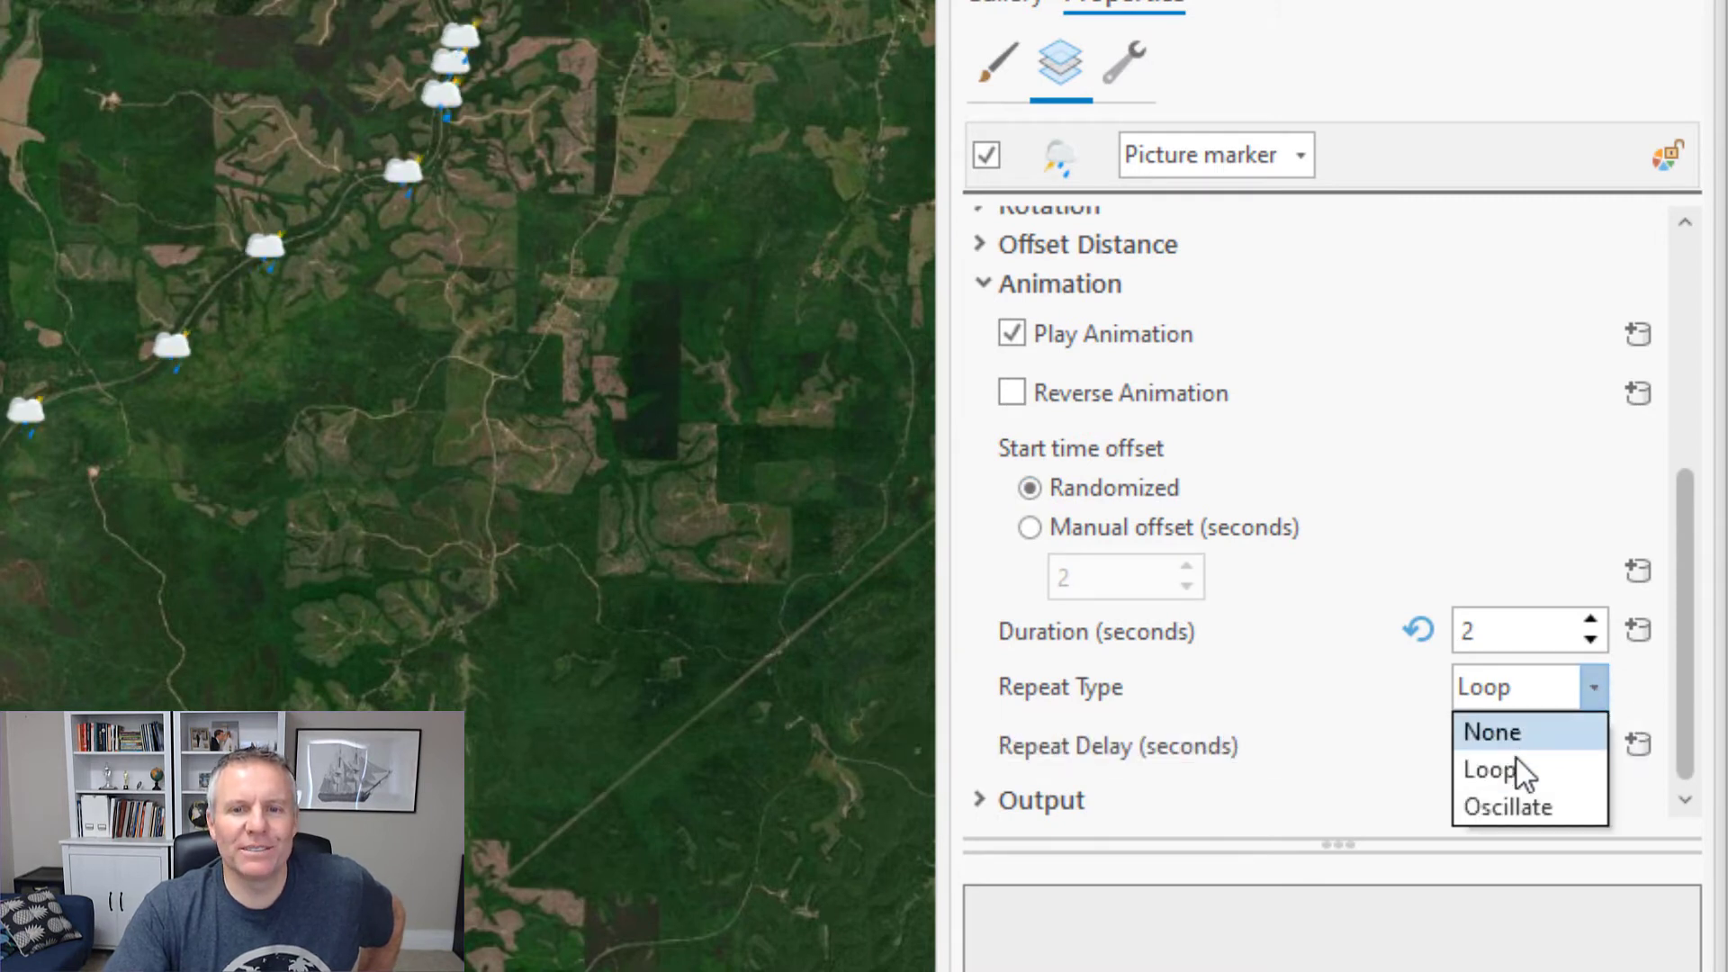
click(1510, 809)
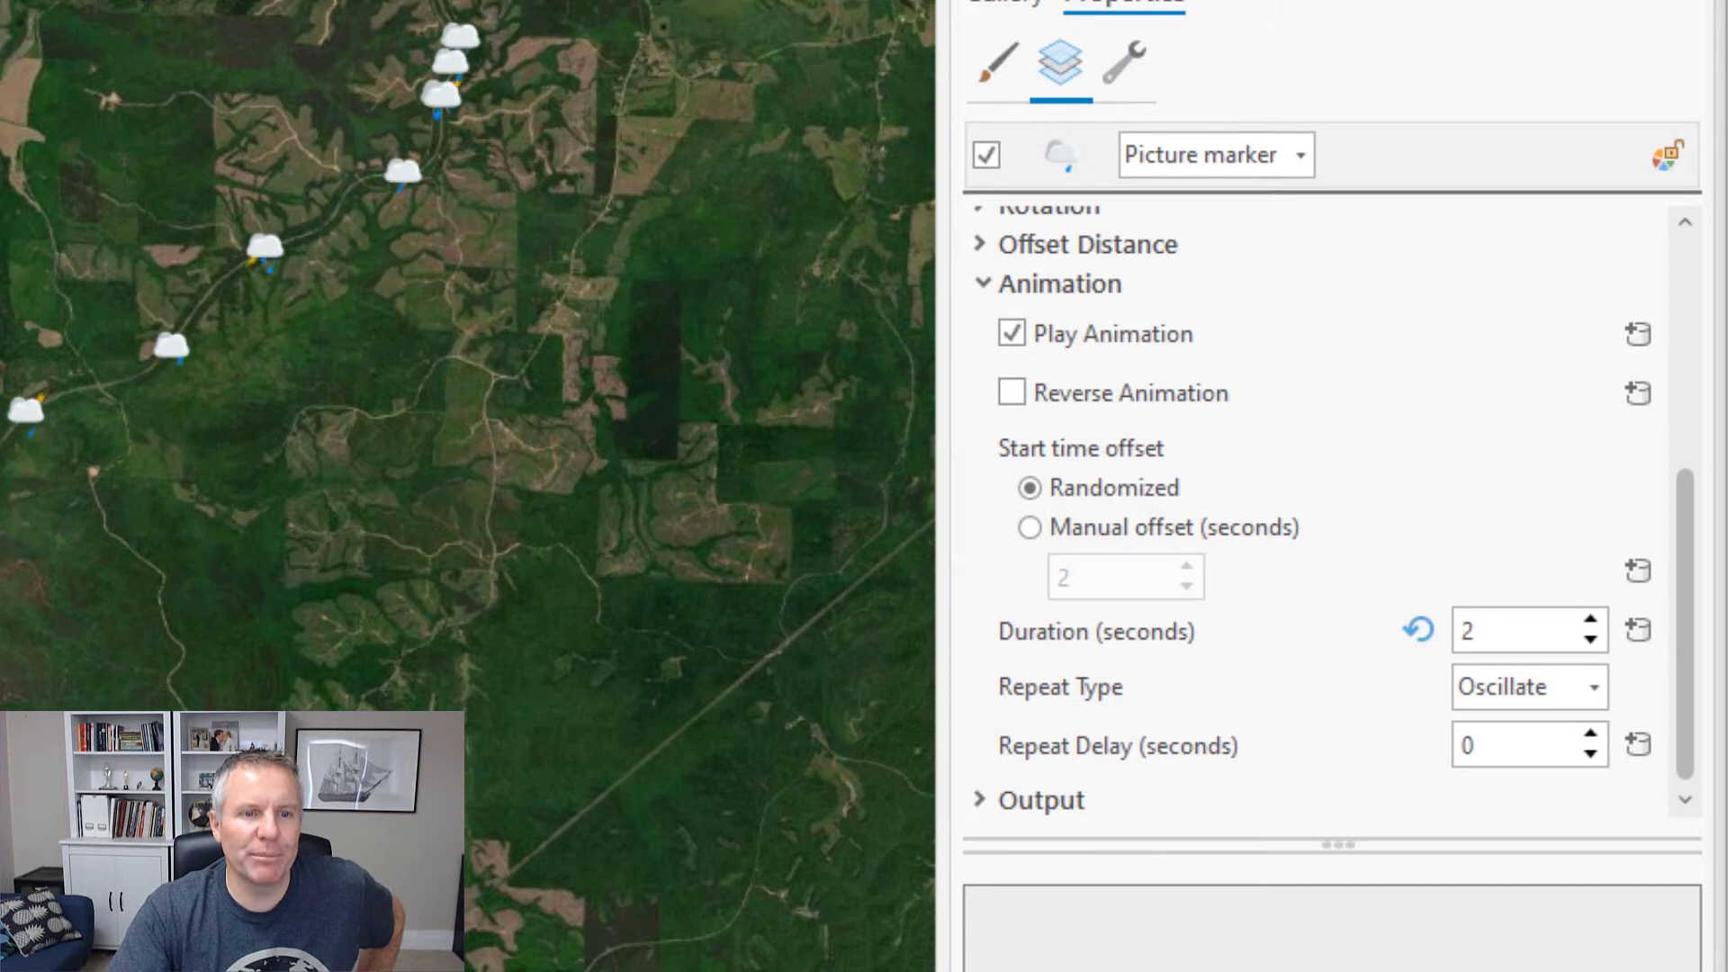
click(1595, 687)
click(1496, 767)
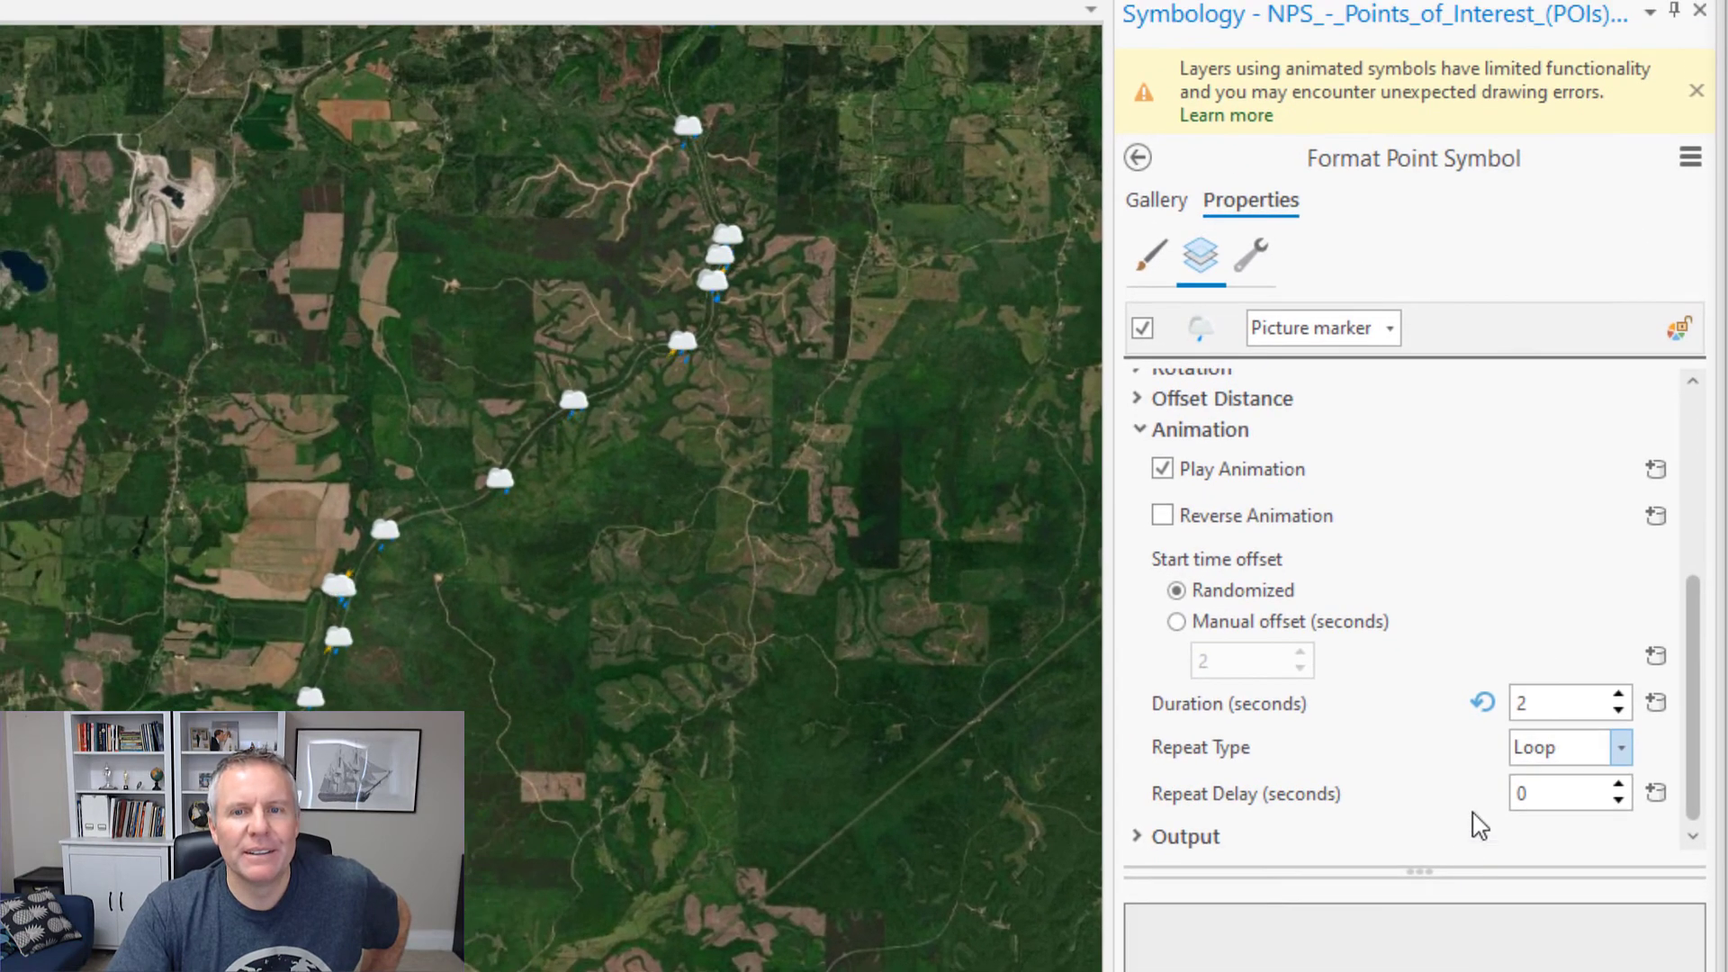
Turn on Allow symbol property connections from the symbol's options menu.
click(1691, 157)
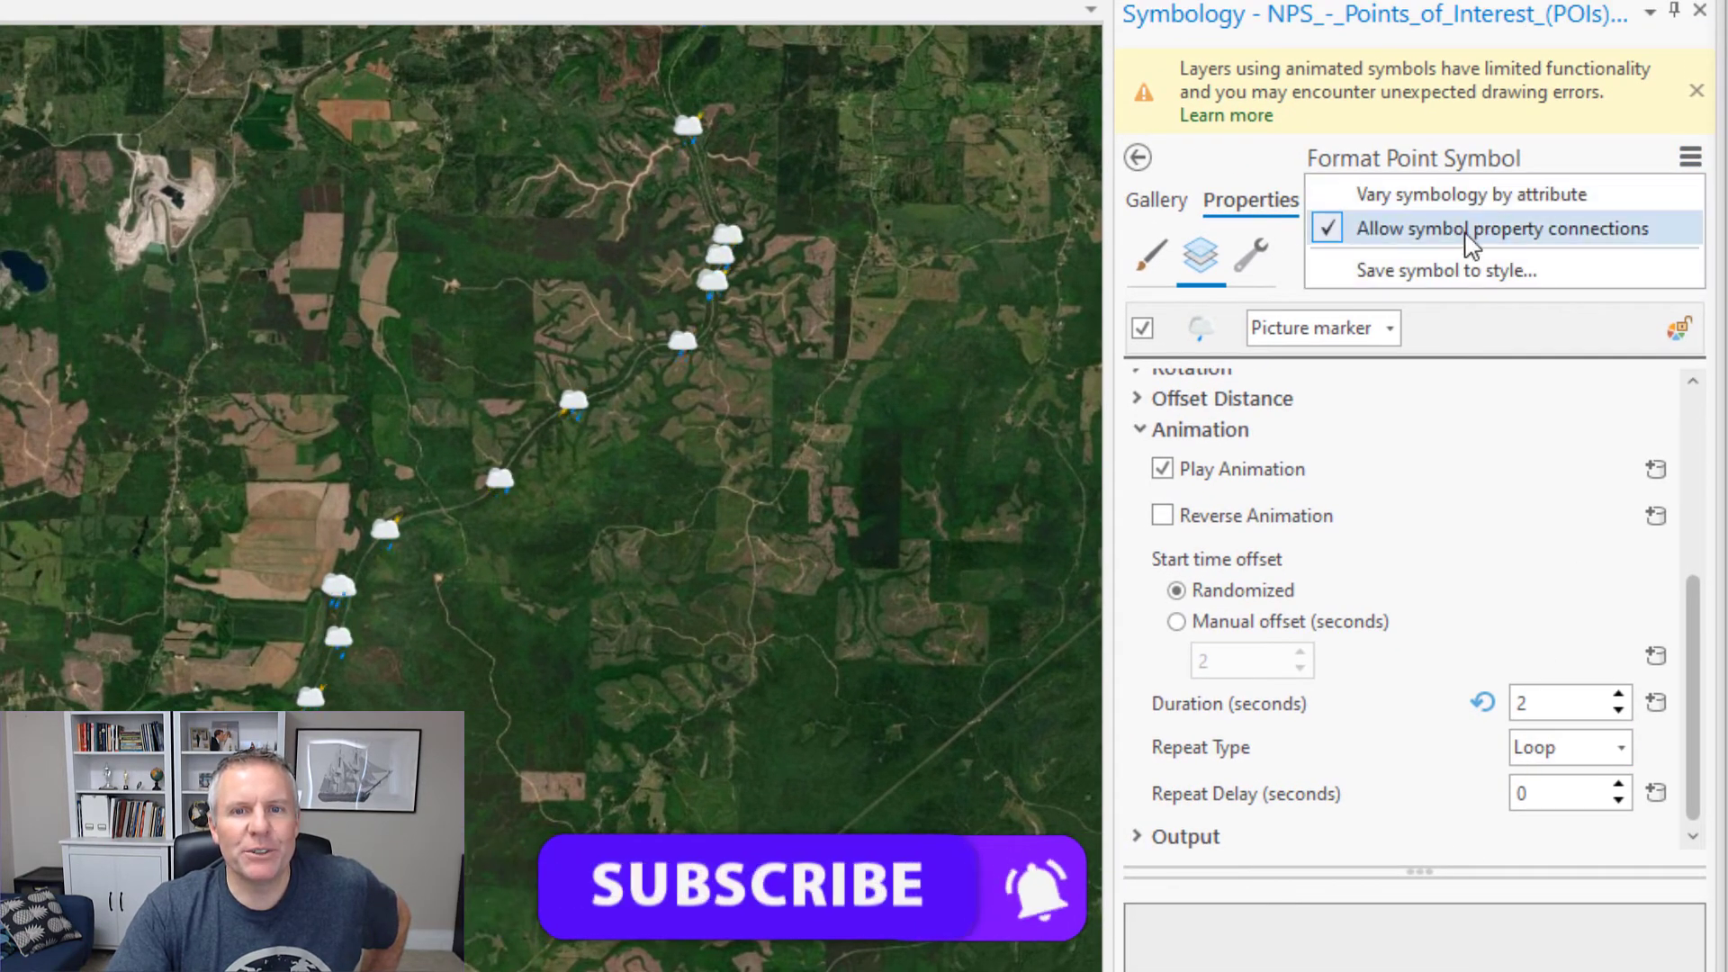
click(1548, 236)
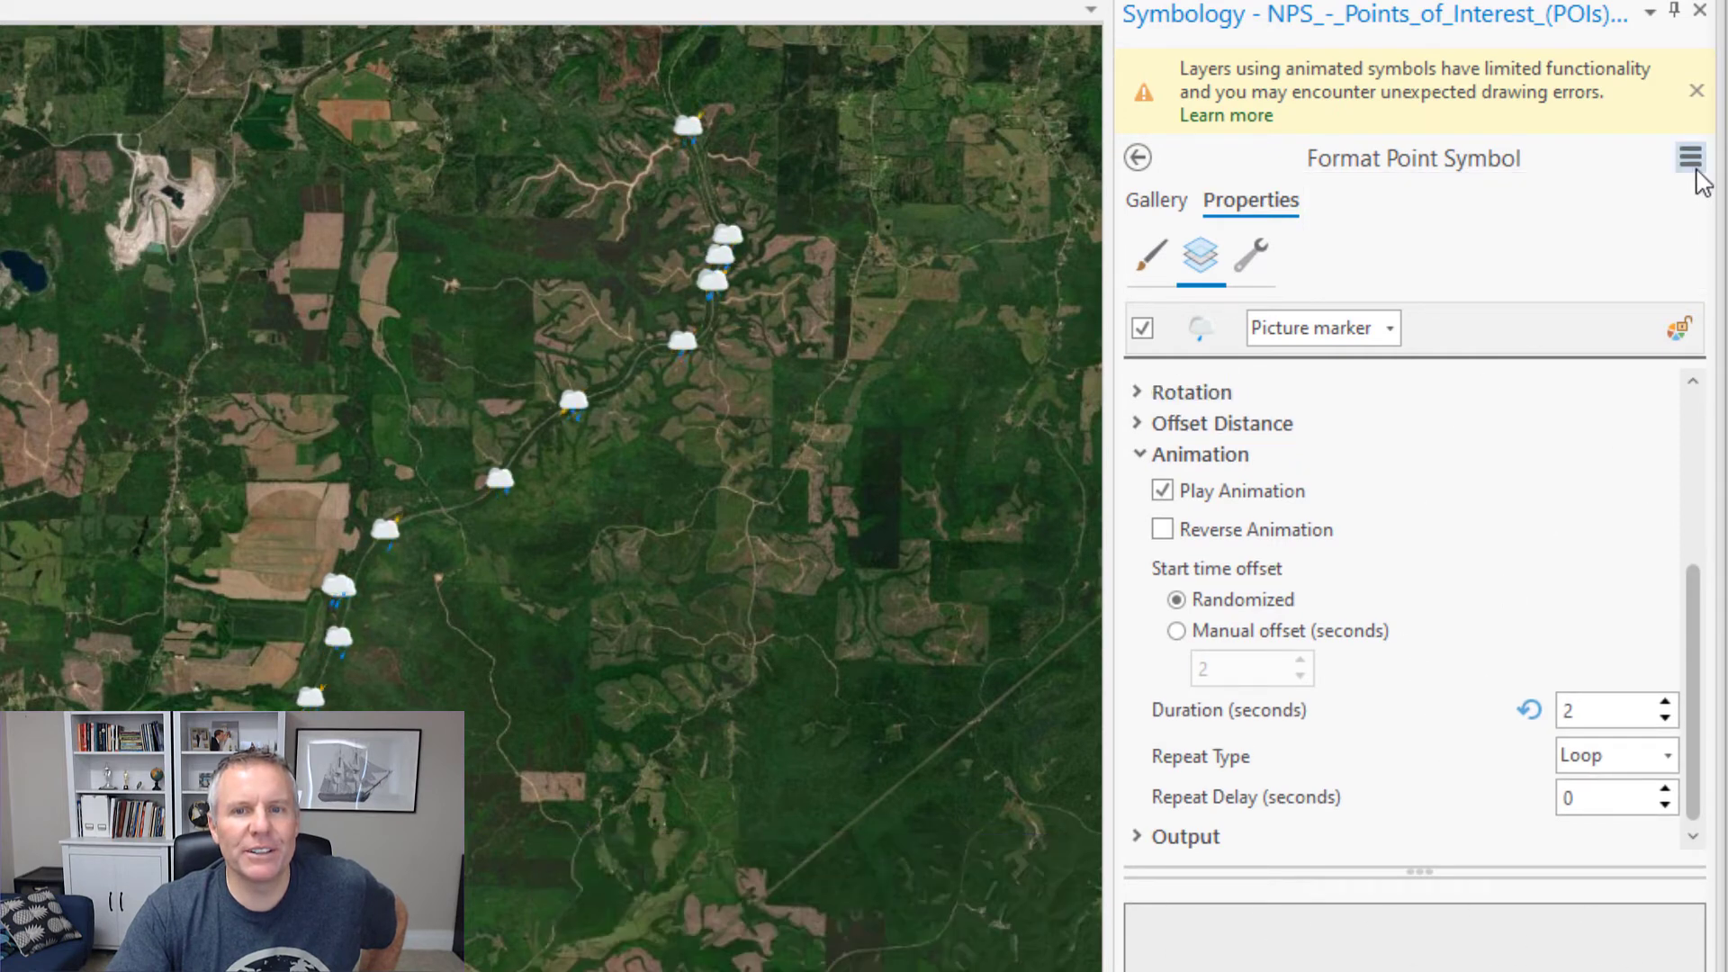
click(1690, 157)
click(1351, 236)
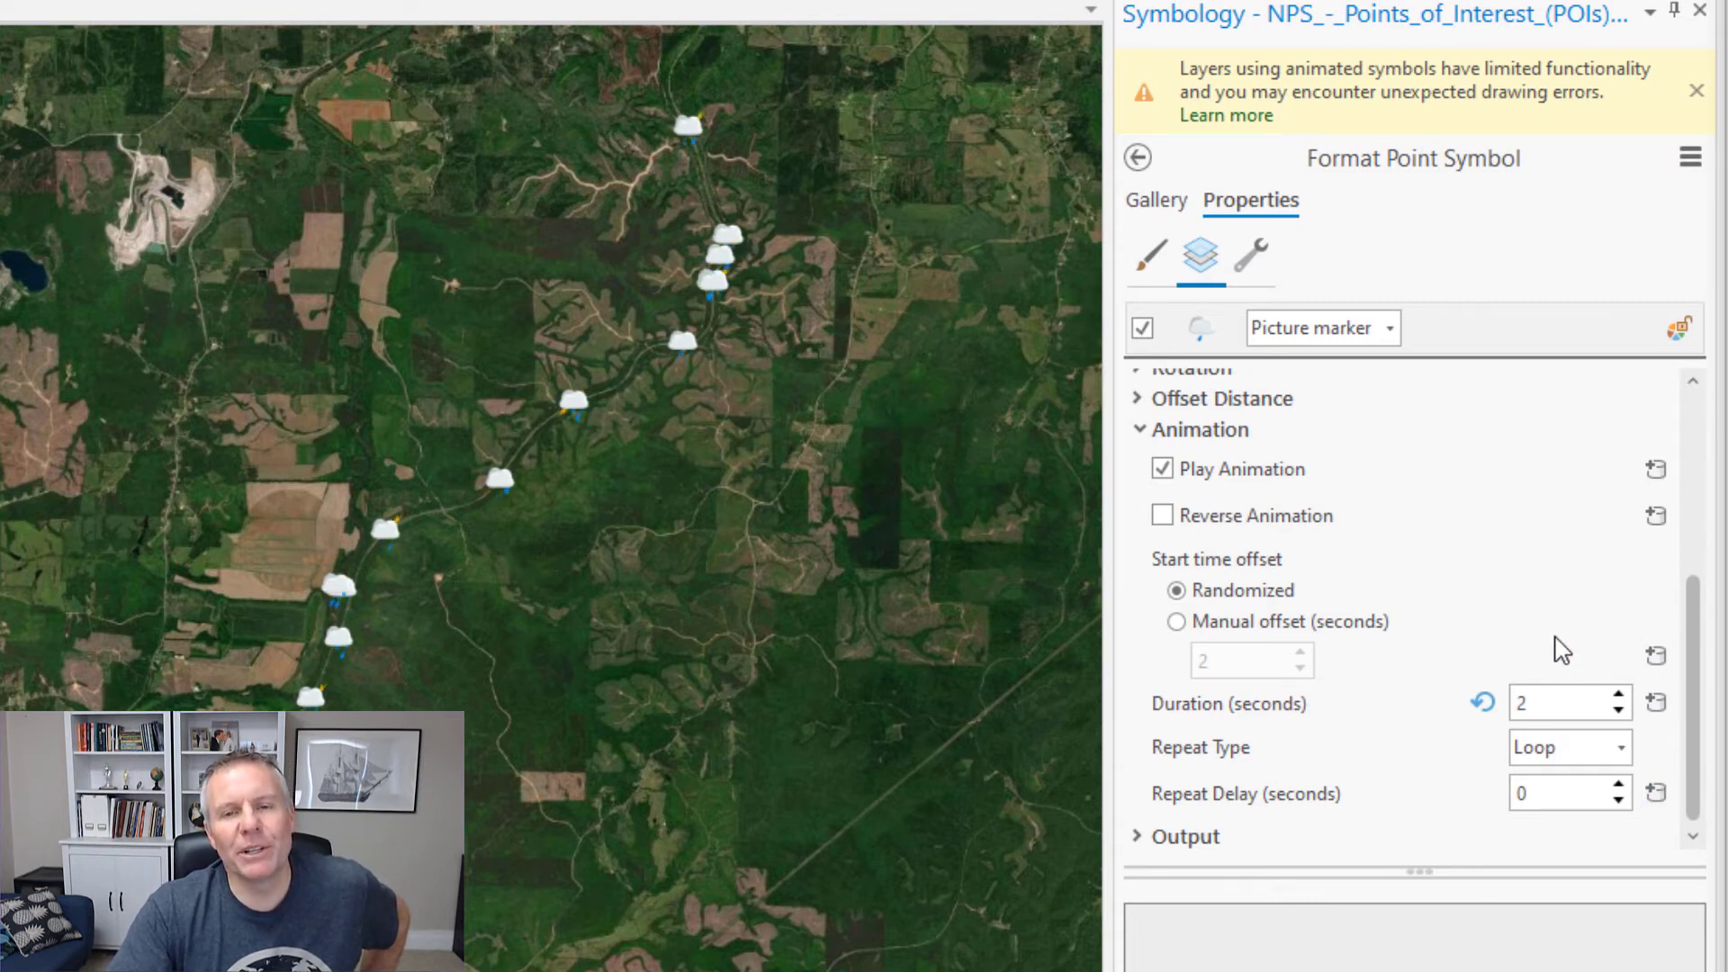
Switch the animation start to a manual 2-second offset and open its expression builder.
click(1177, 621)
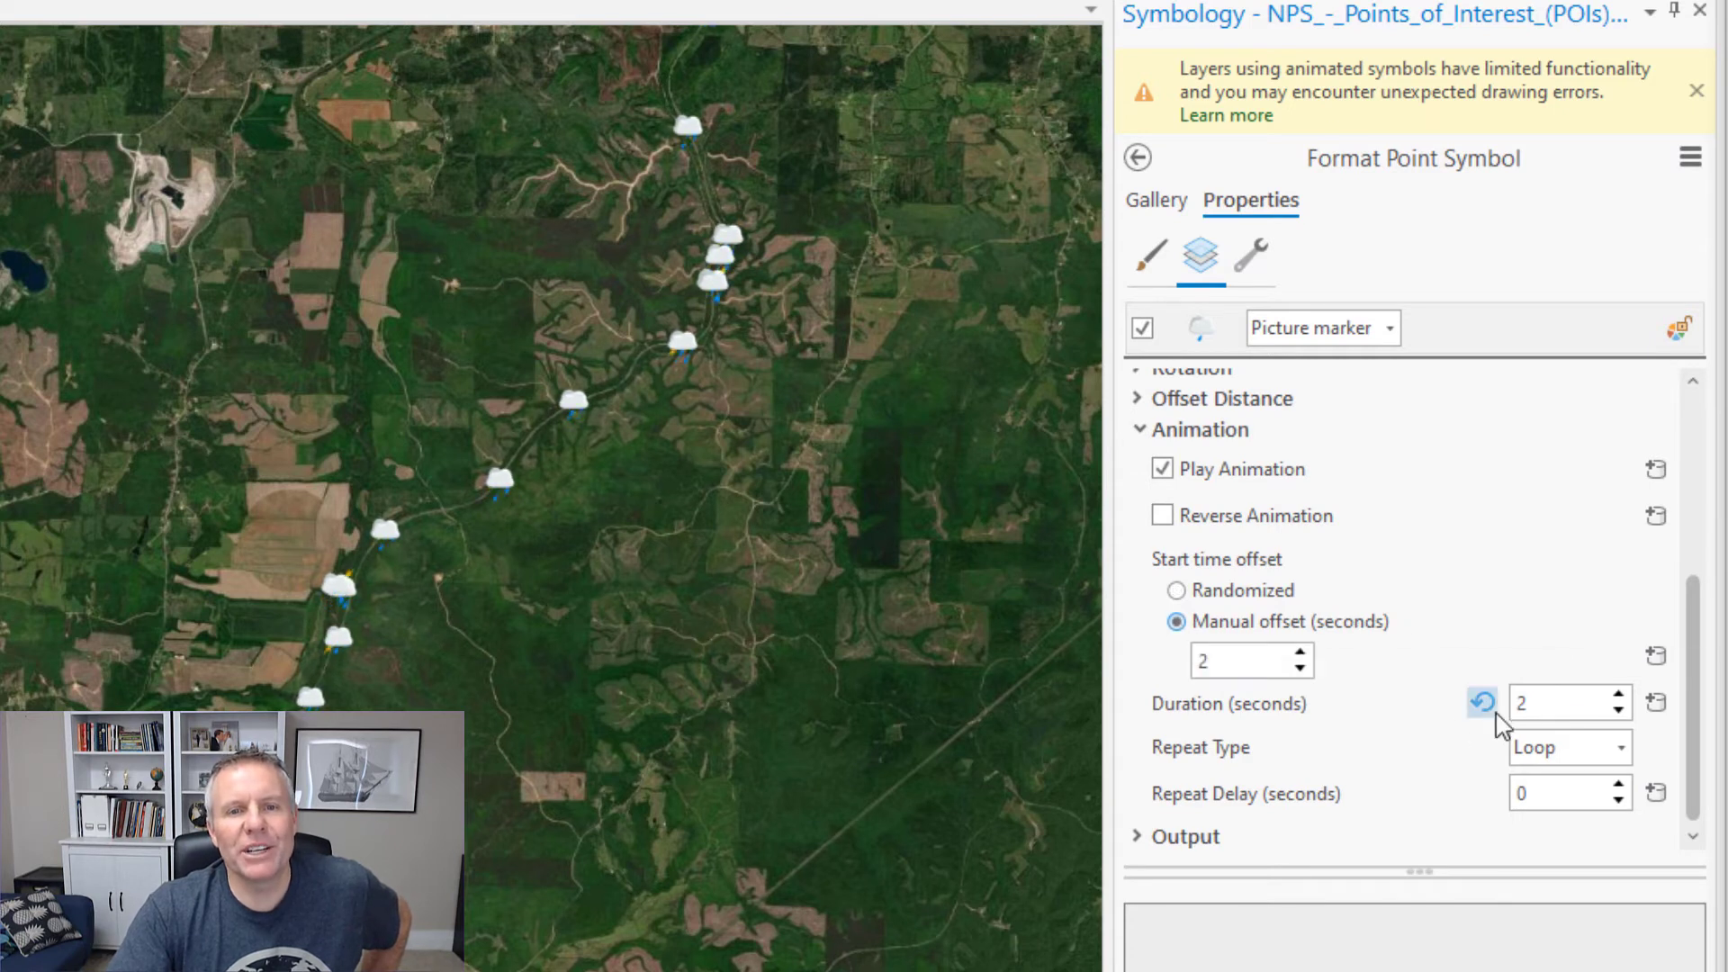
click(1657, 657)
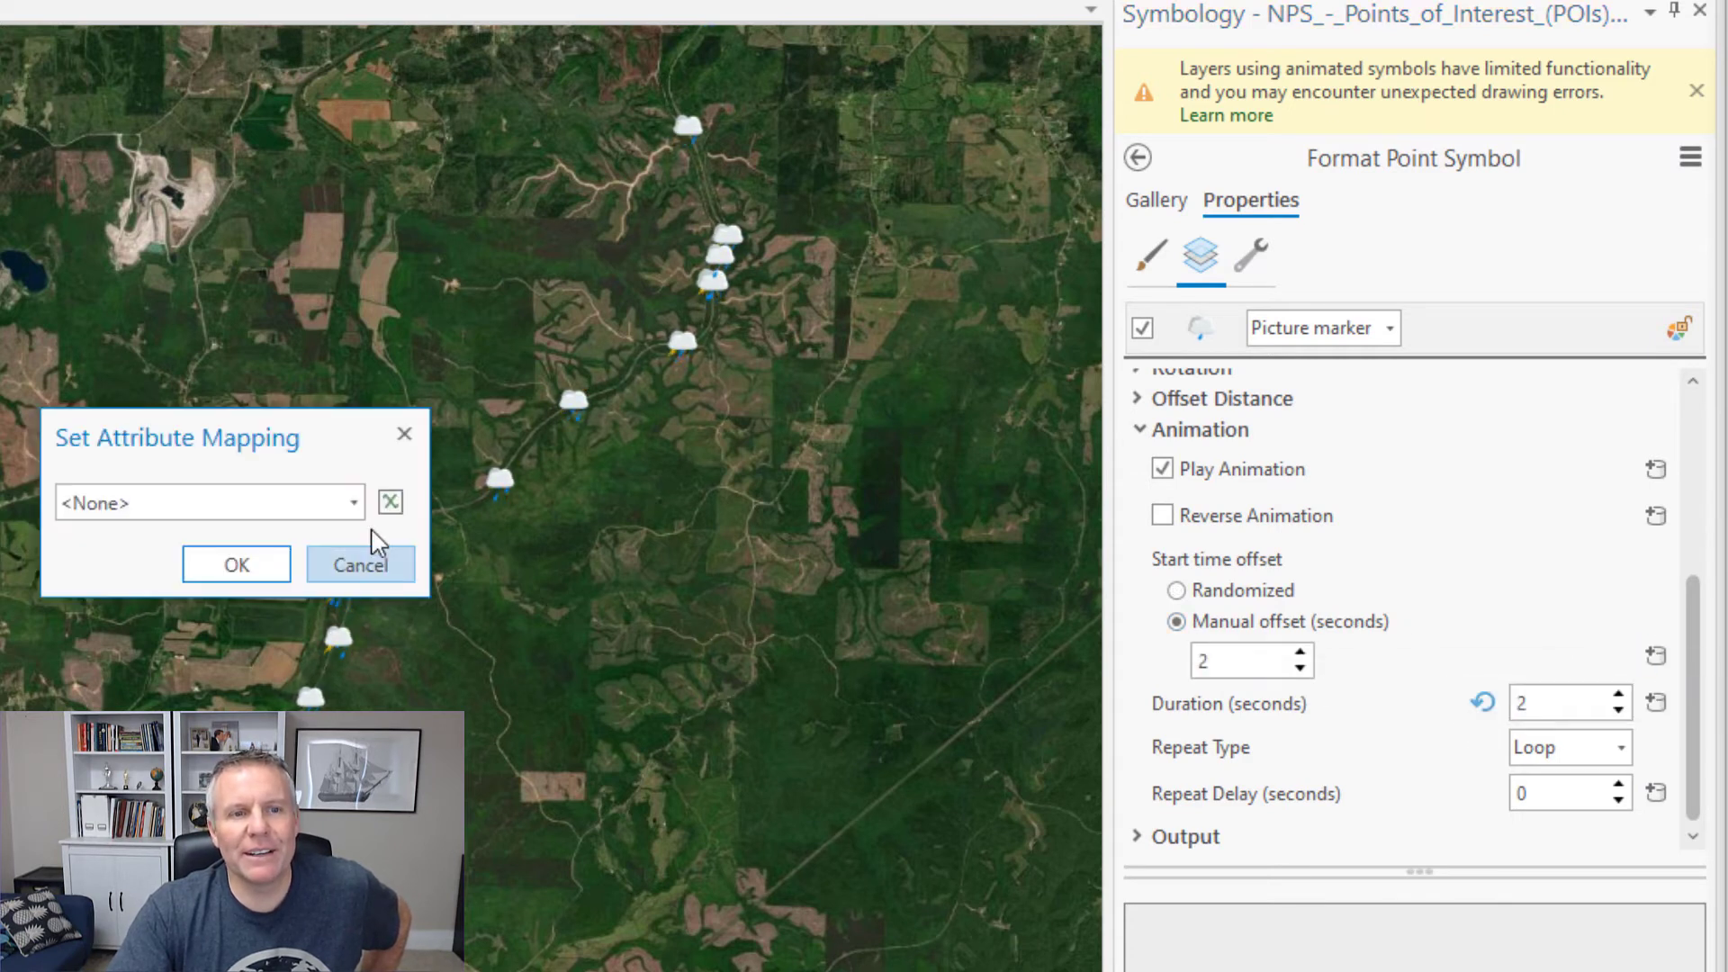
click(354, 502)
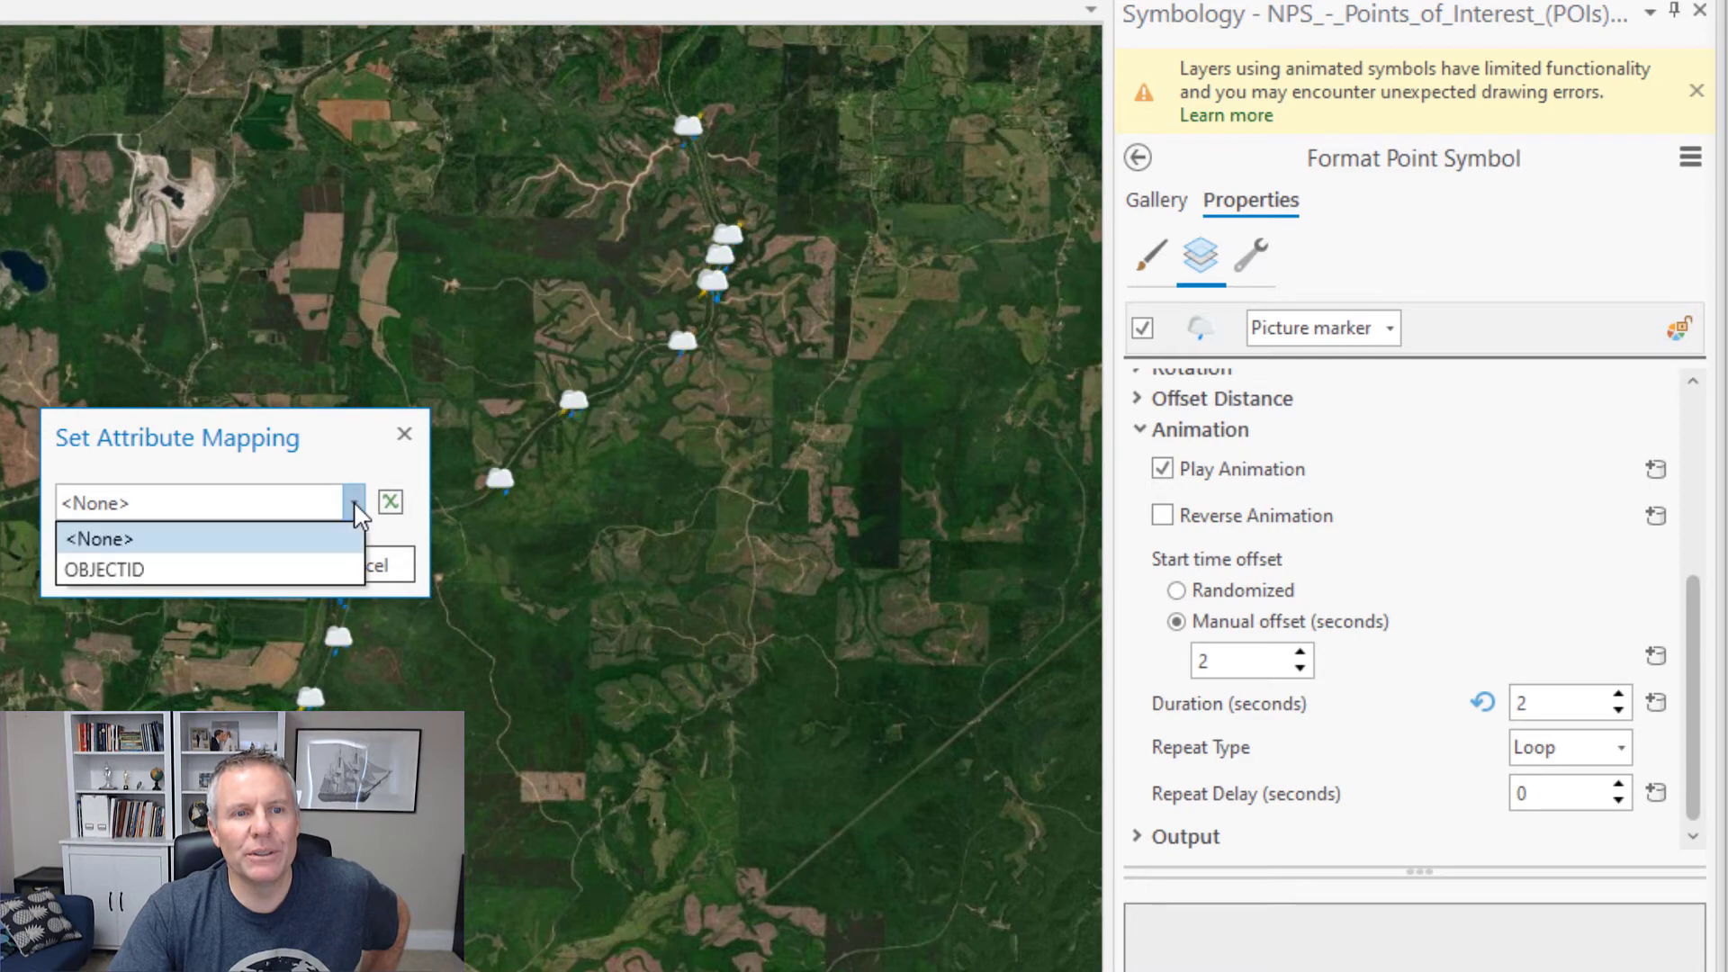
click(354, 503)
click(391, 501)
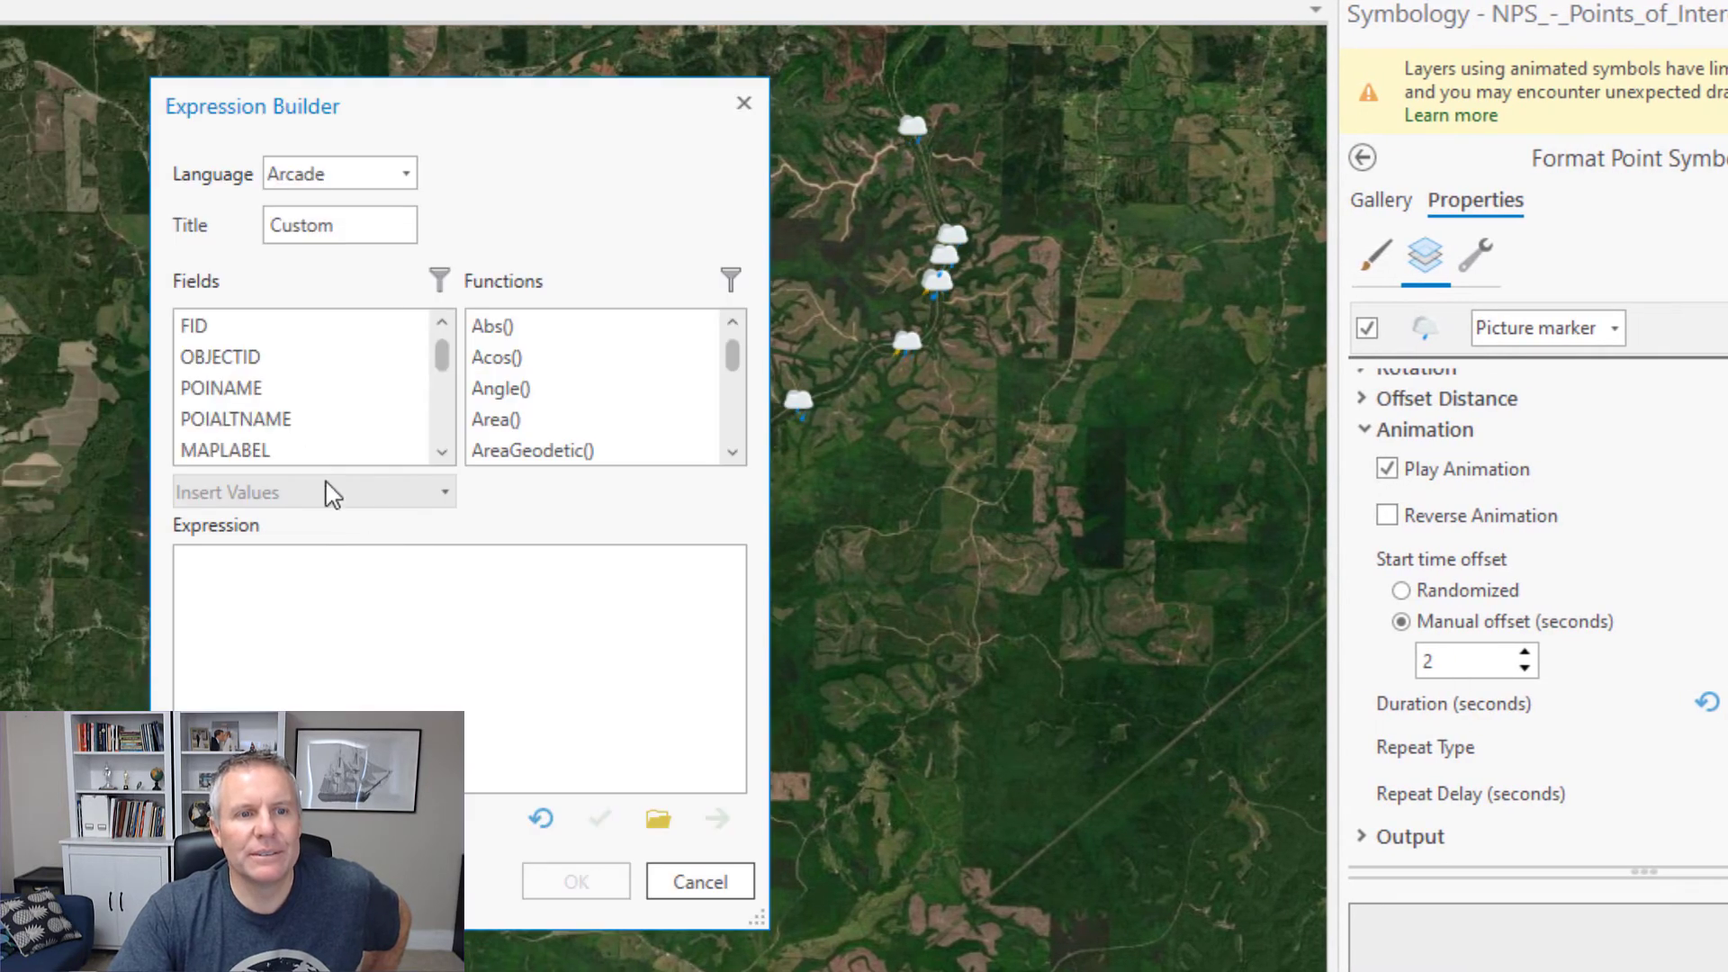
Map the start offset to the expression $feature.OBJECTID / 6000 and confirm it.
double_click(239, 358)
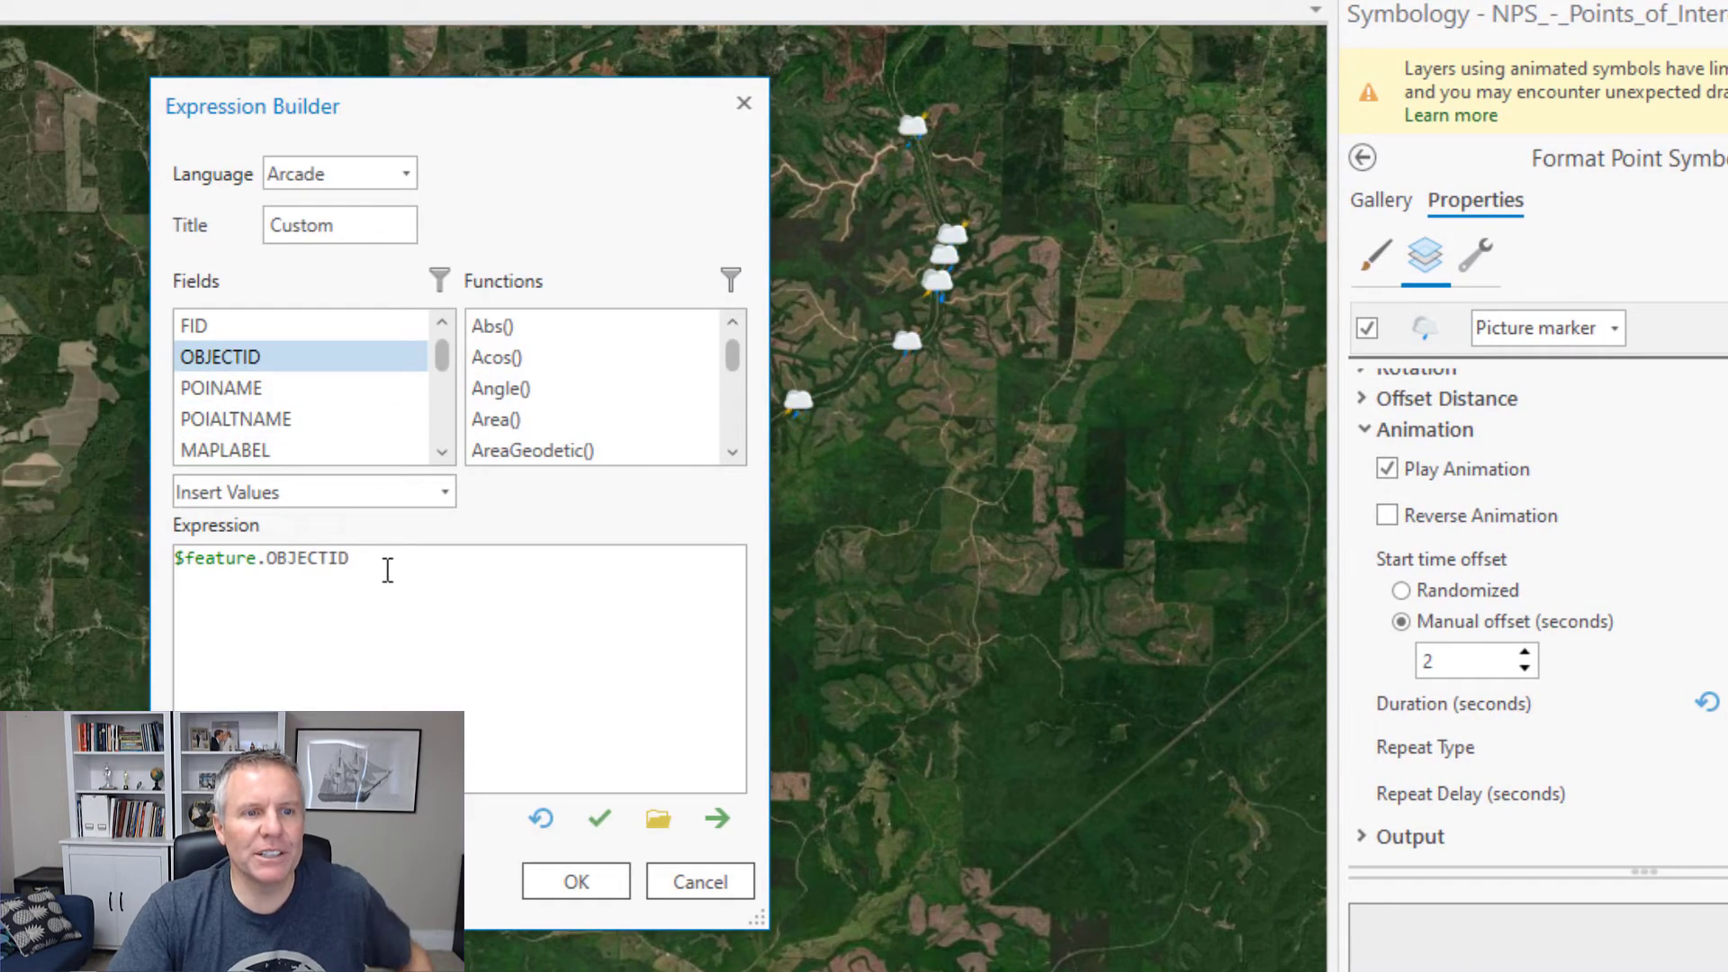
text(/8)
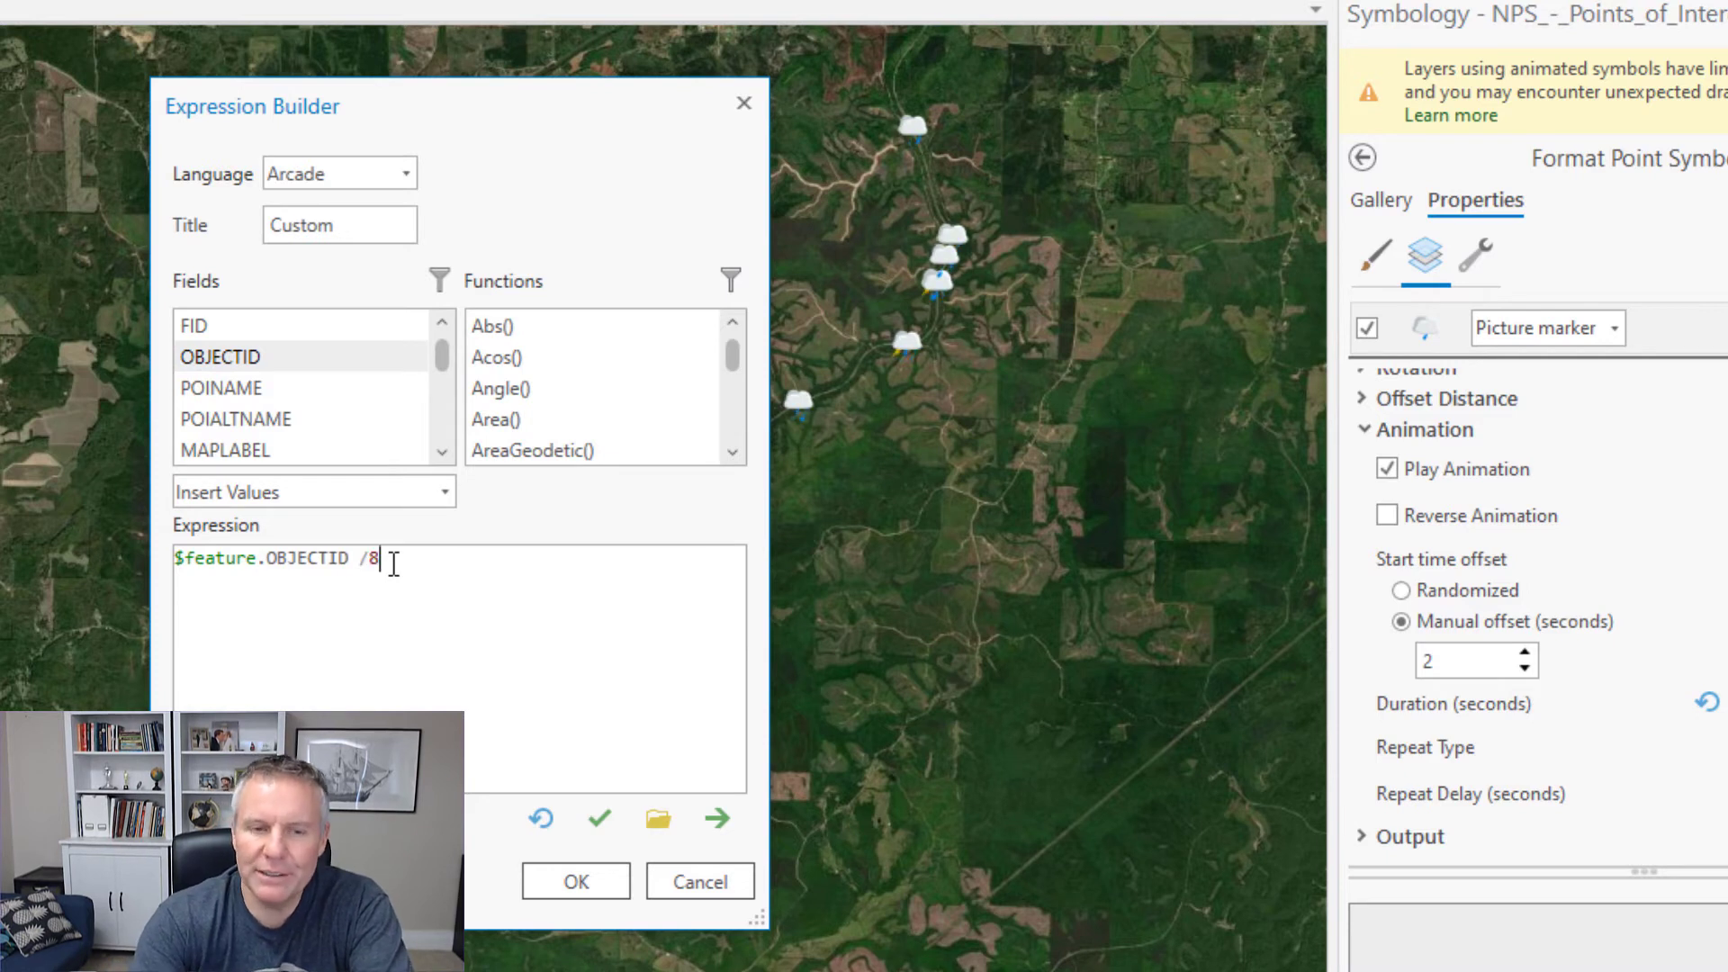
key(BackSpace)
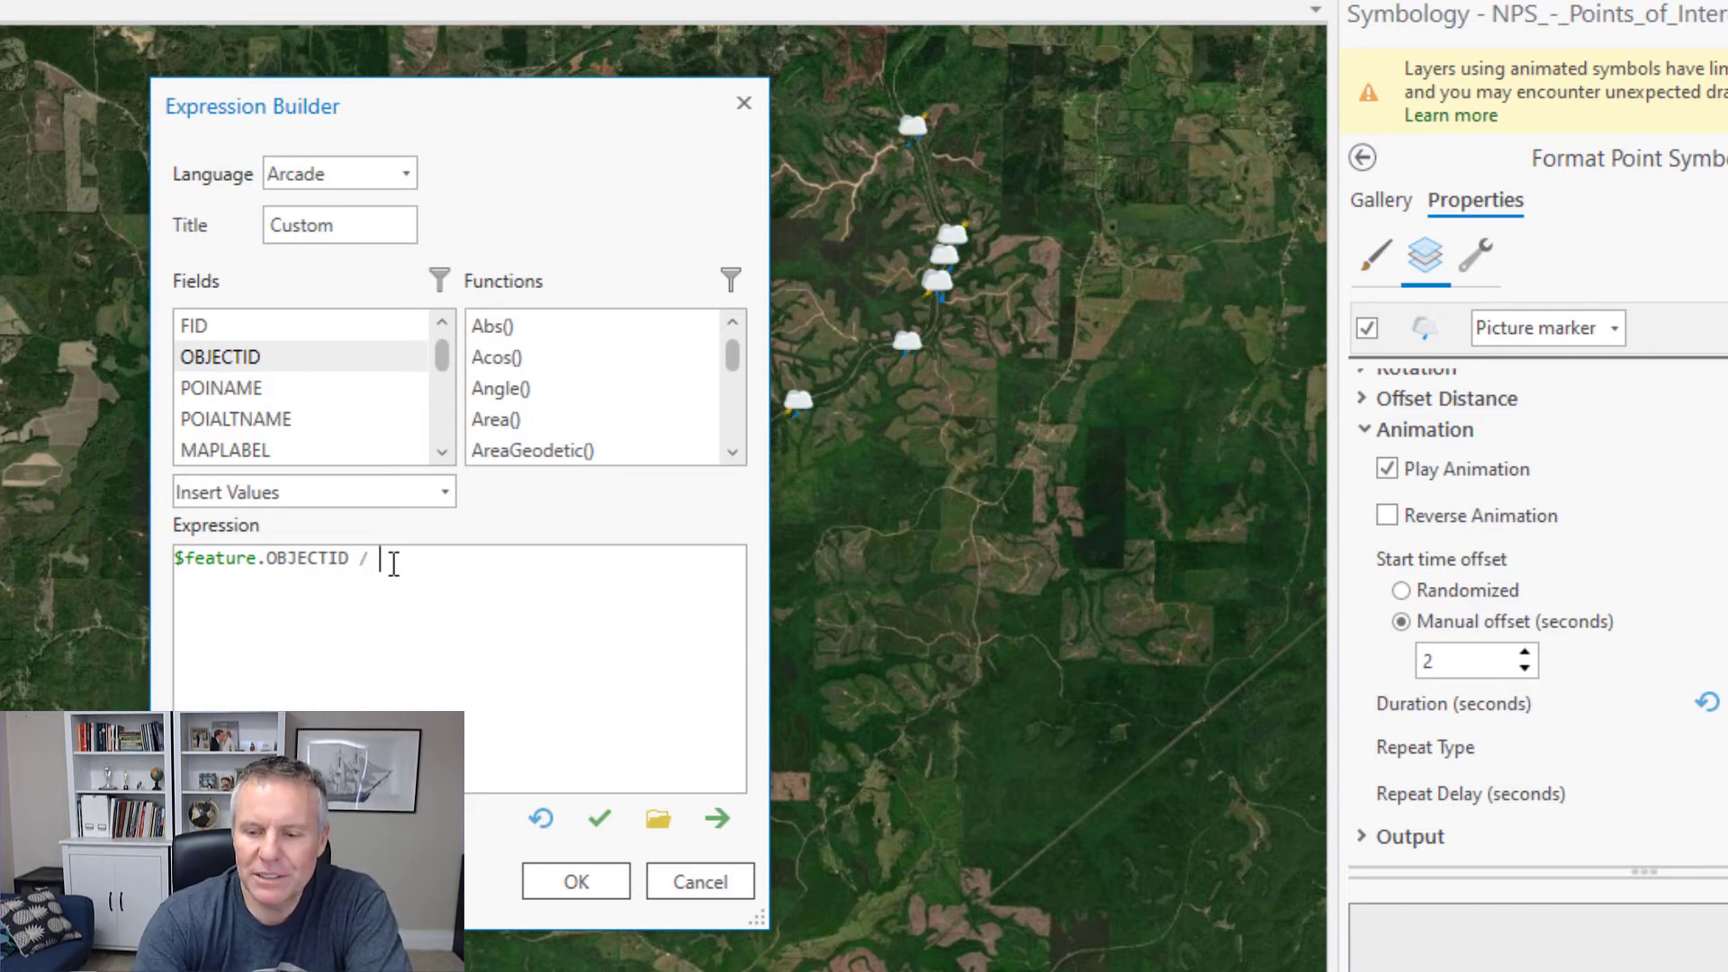
text(6000)
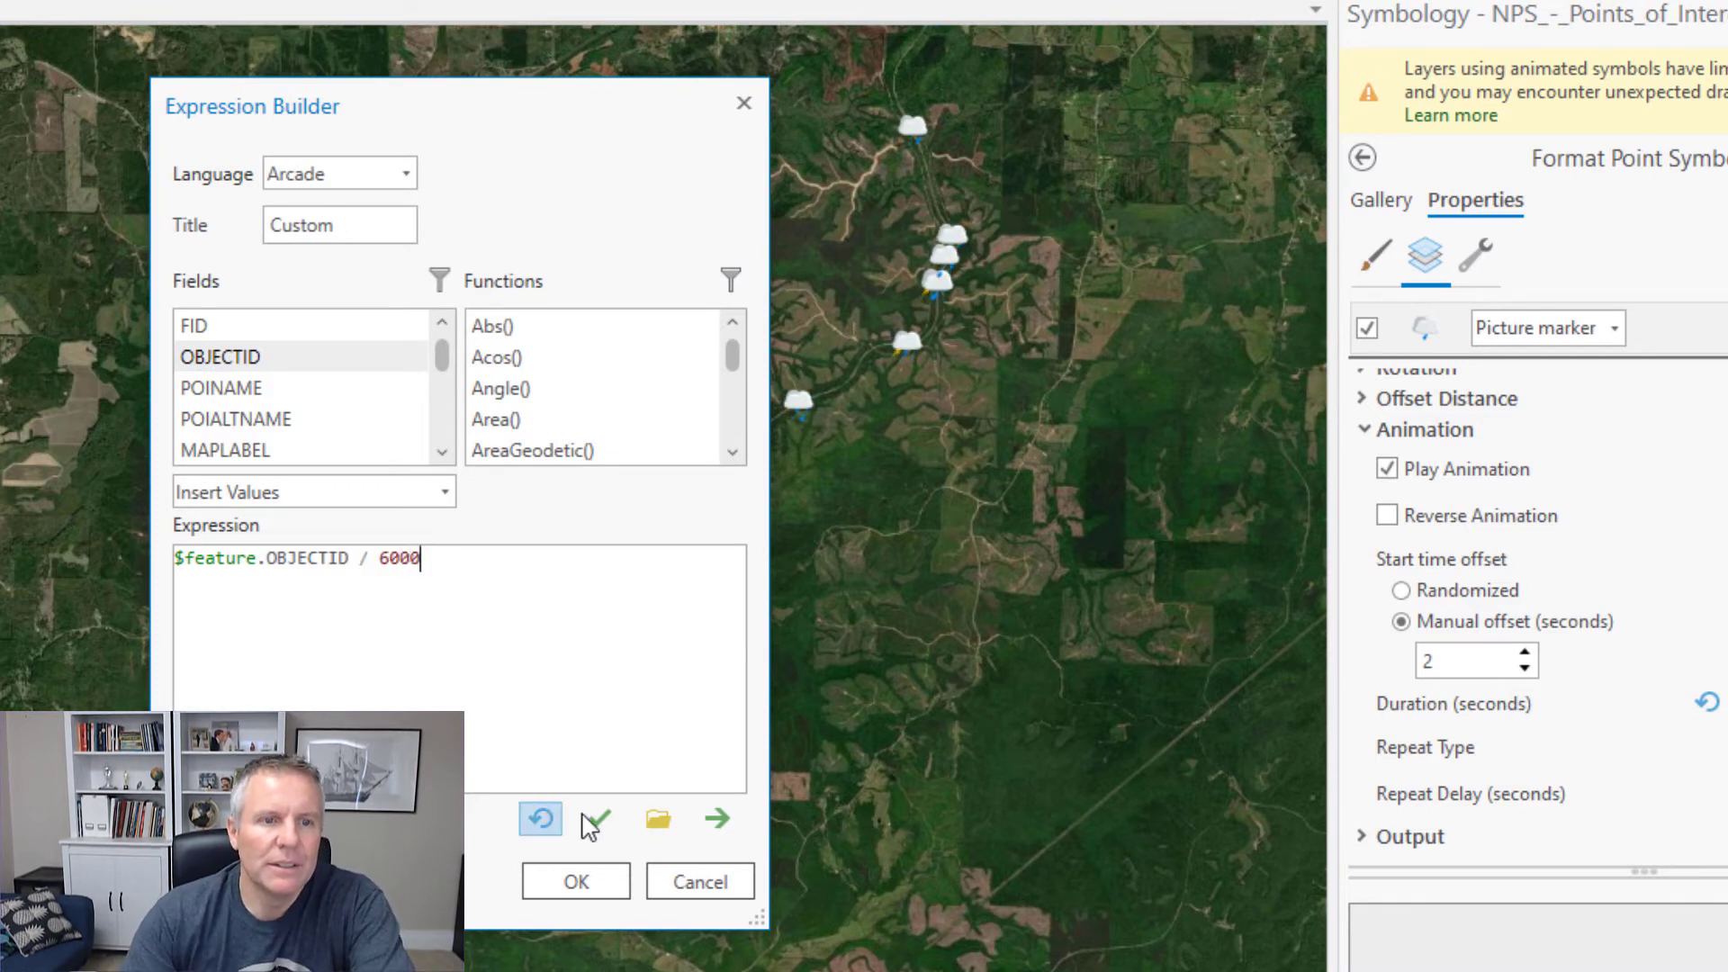
click(594, 885)
click(461, 566)
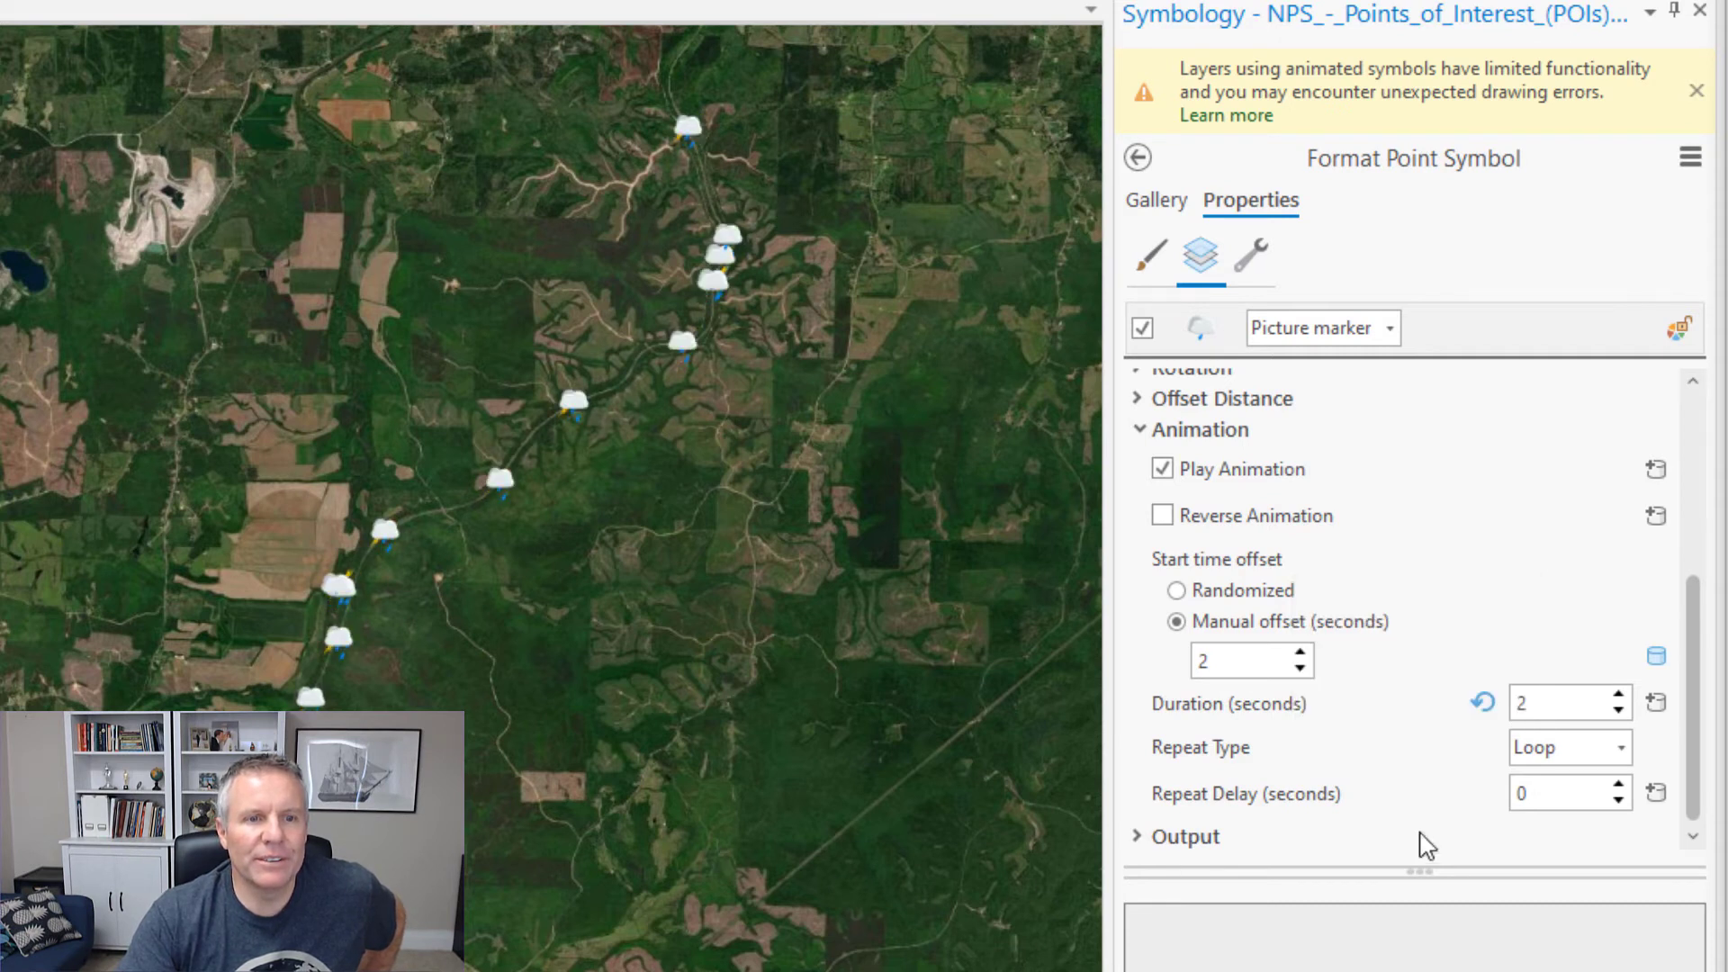
Raise the animation duration spinner from 2 to 17 seconds.
click(1619, 695)
click(1618, 695)
click(1619, 695)
click(1618, 694)
click(1618, 695)
double_click(1619, 695)
click(1619, 695)
double_click(1618, 695)
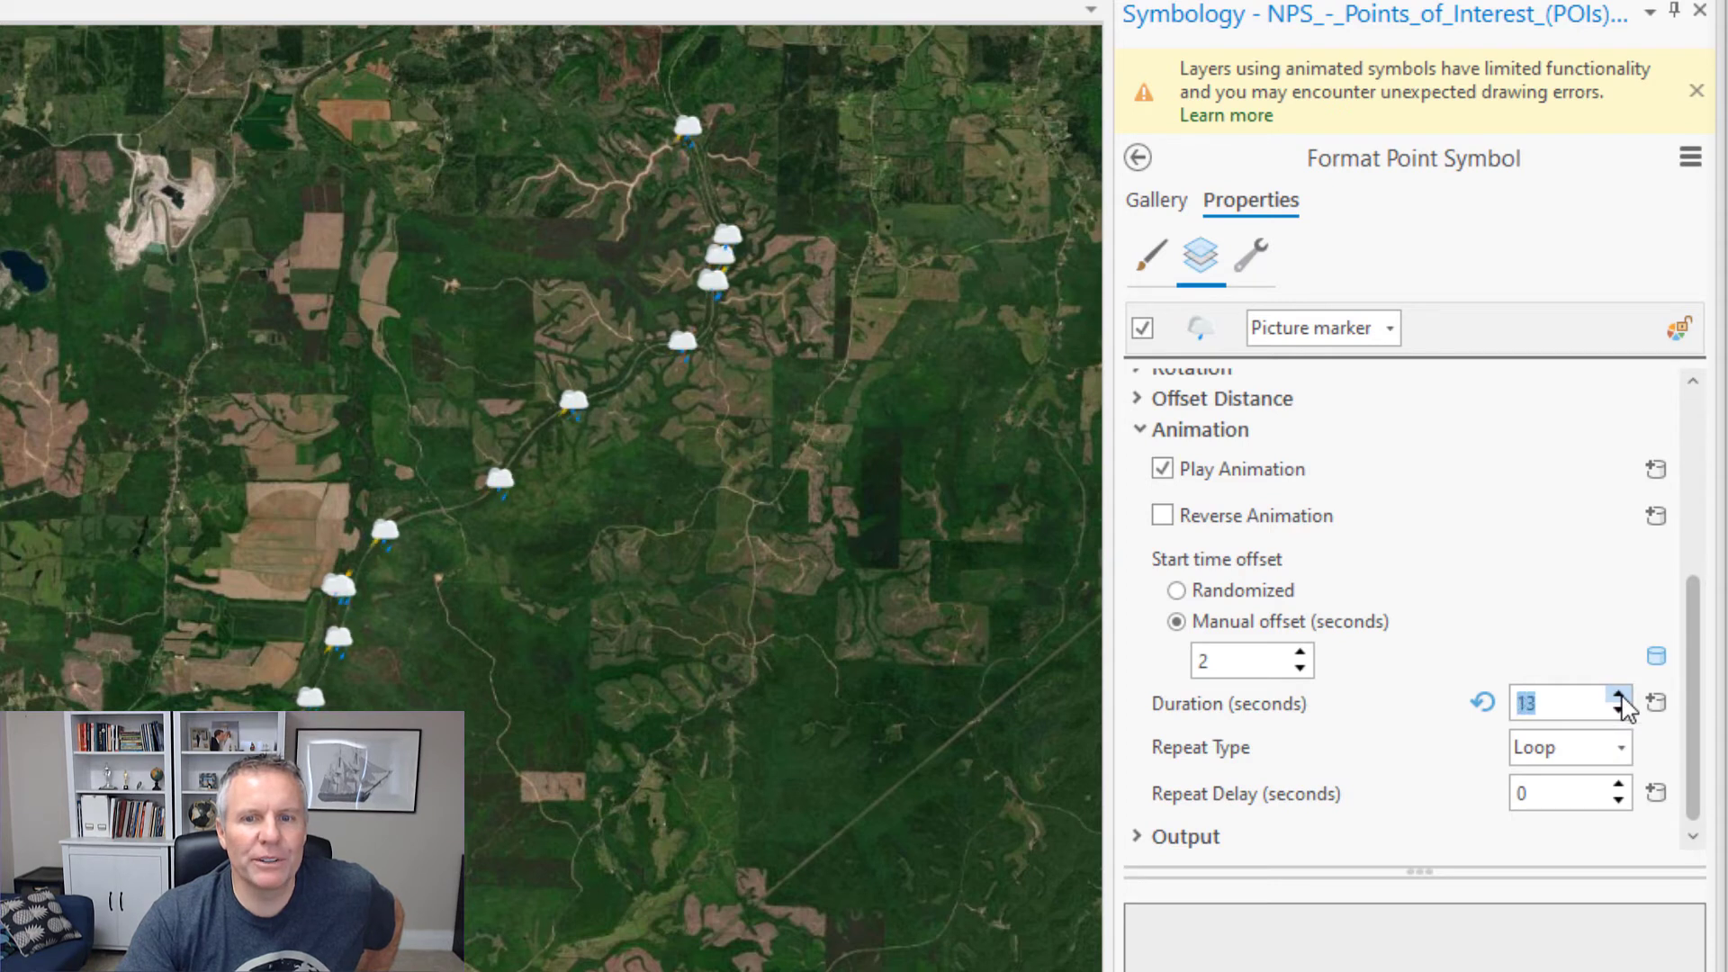
double_click(1619, 695)
click(1619, 695)
double_click(1618, 695)
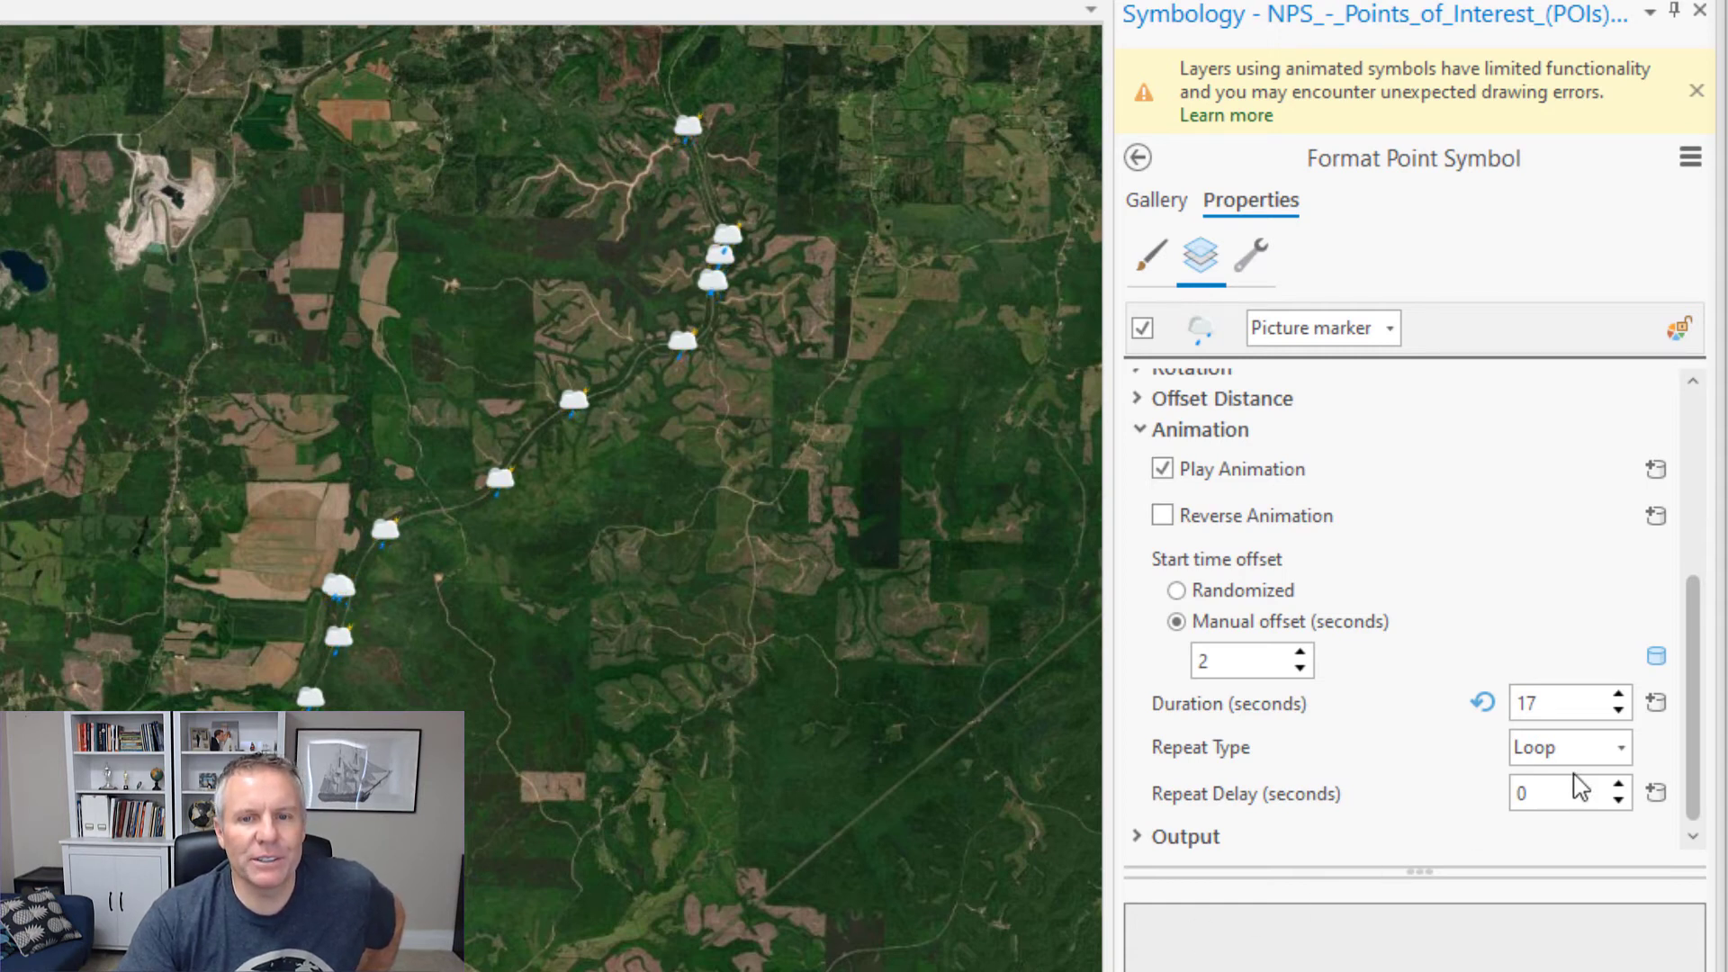
Map the animation duration to OBJECTID with the expression [OBJECTID] / 6000.
click(1656, 703)
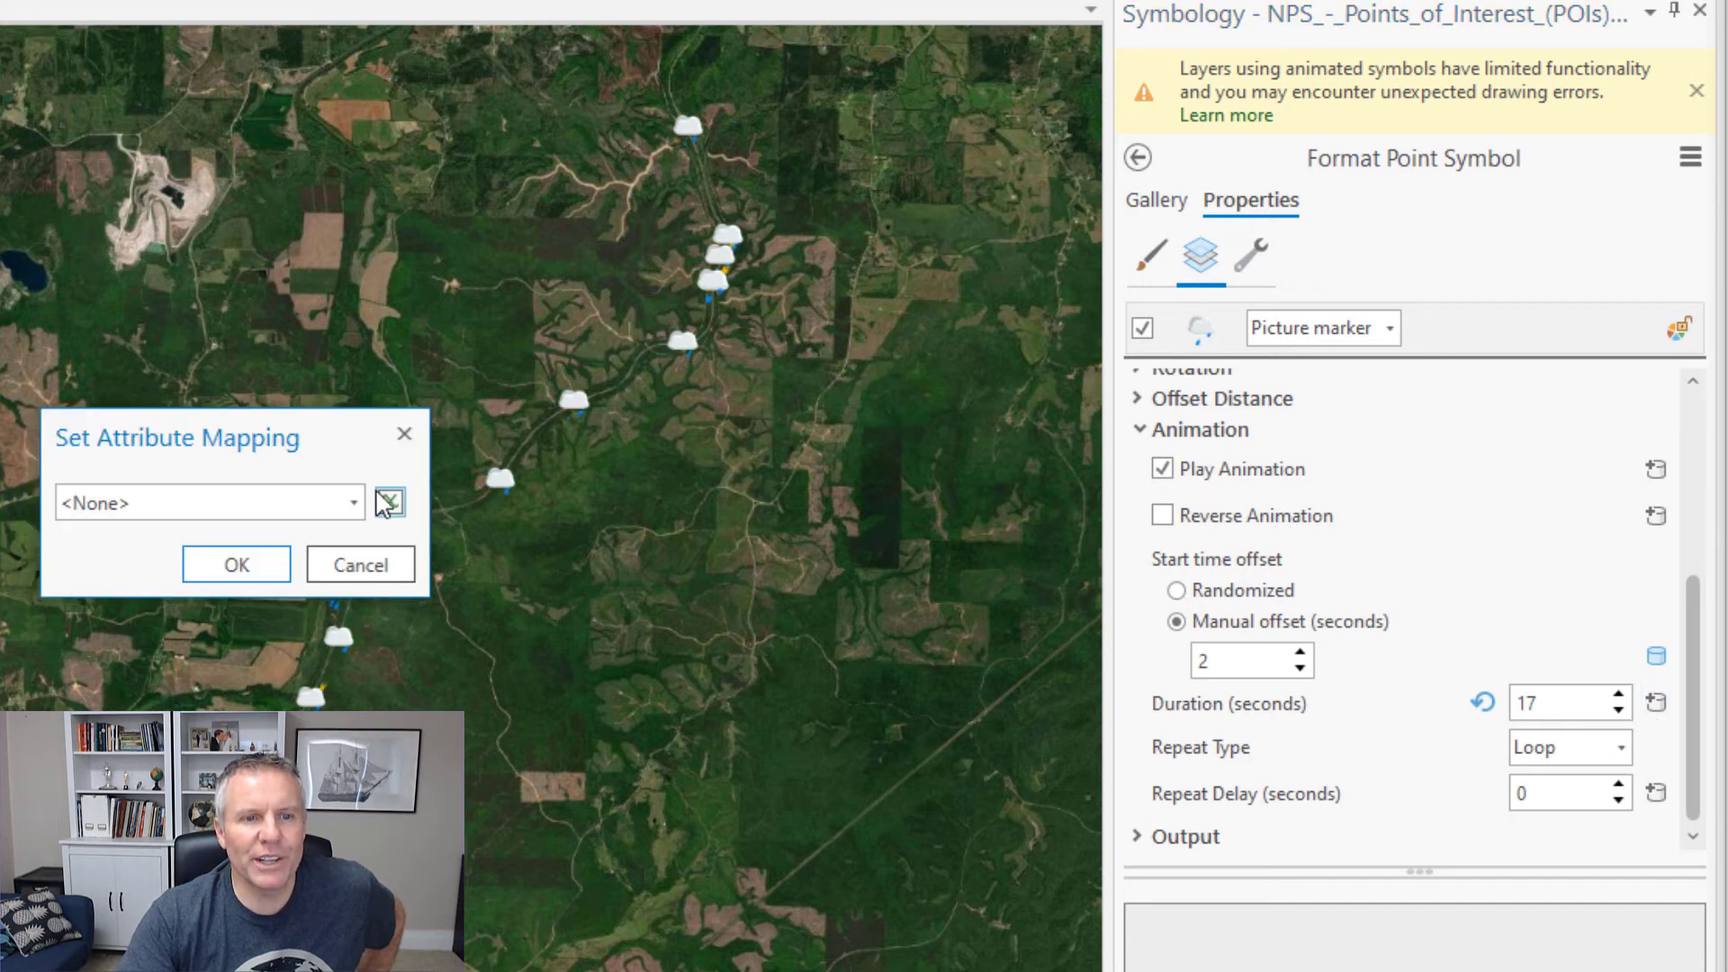
click(351, 502)
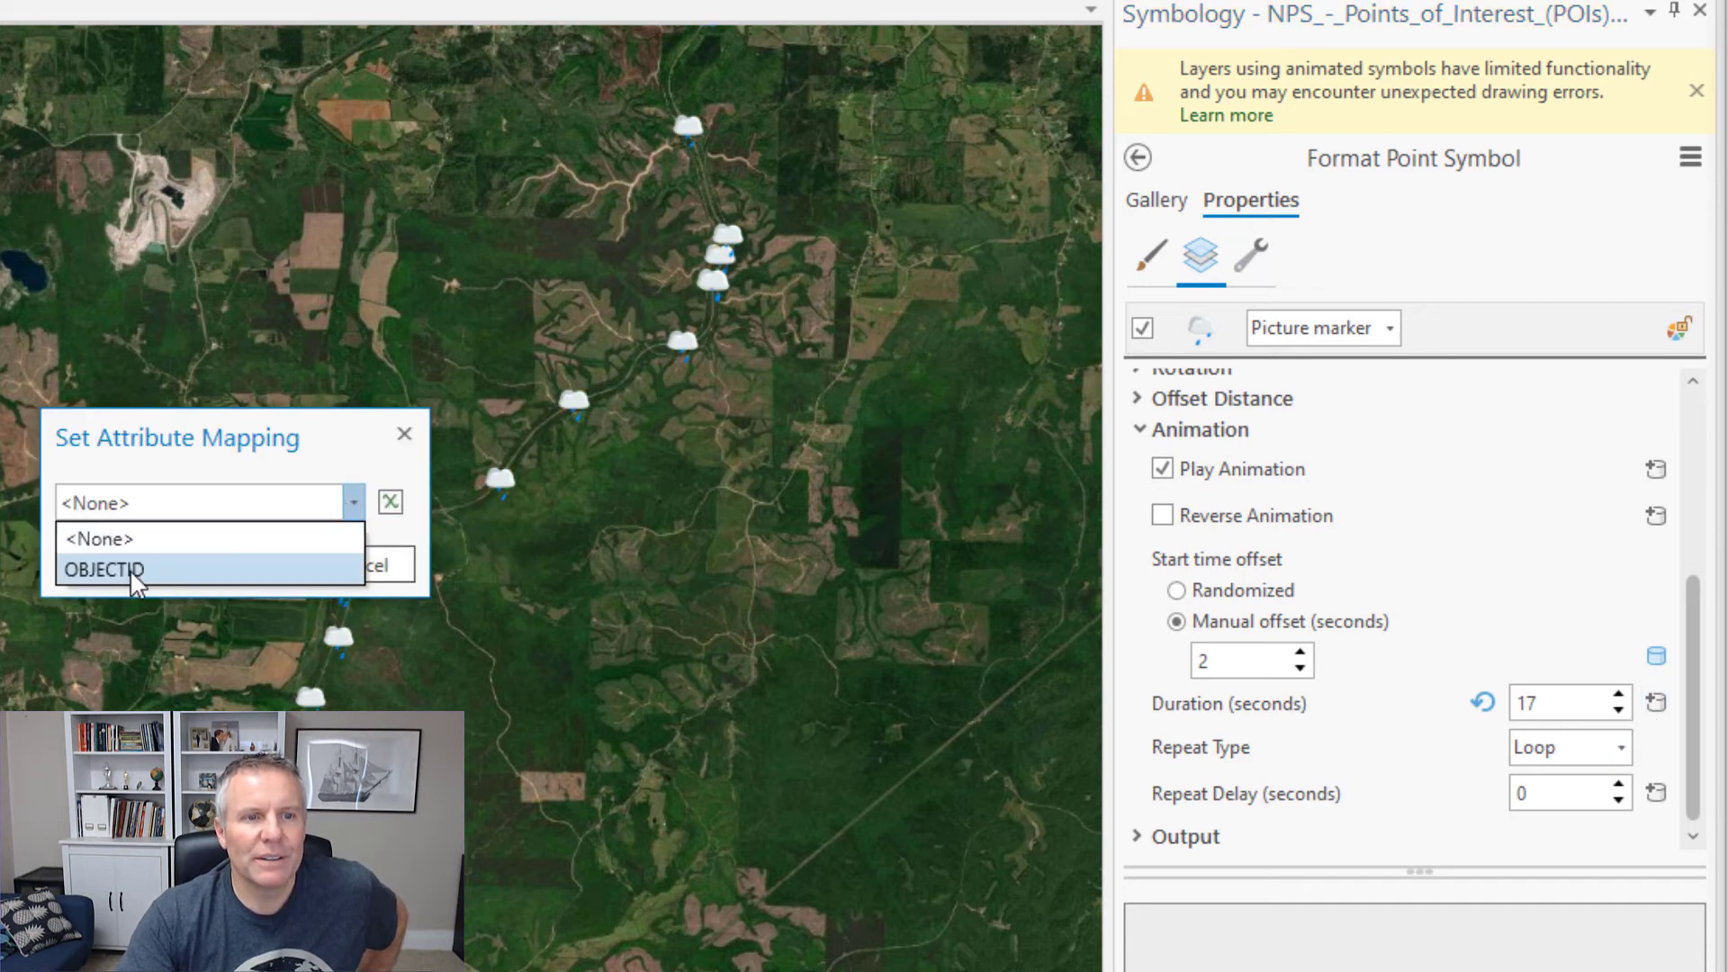
click(104, 569)
click(390, 501)
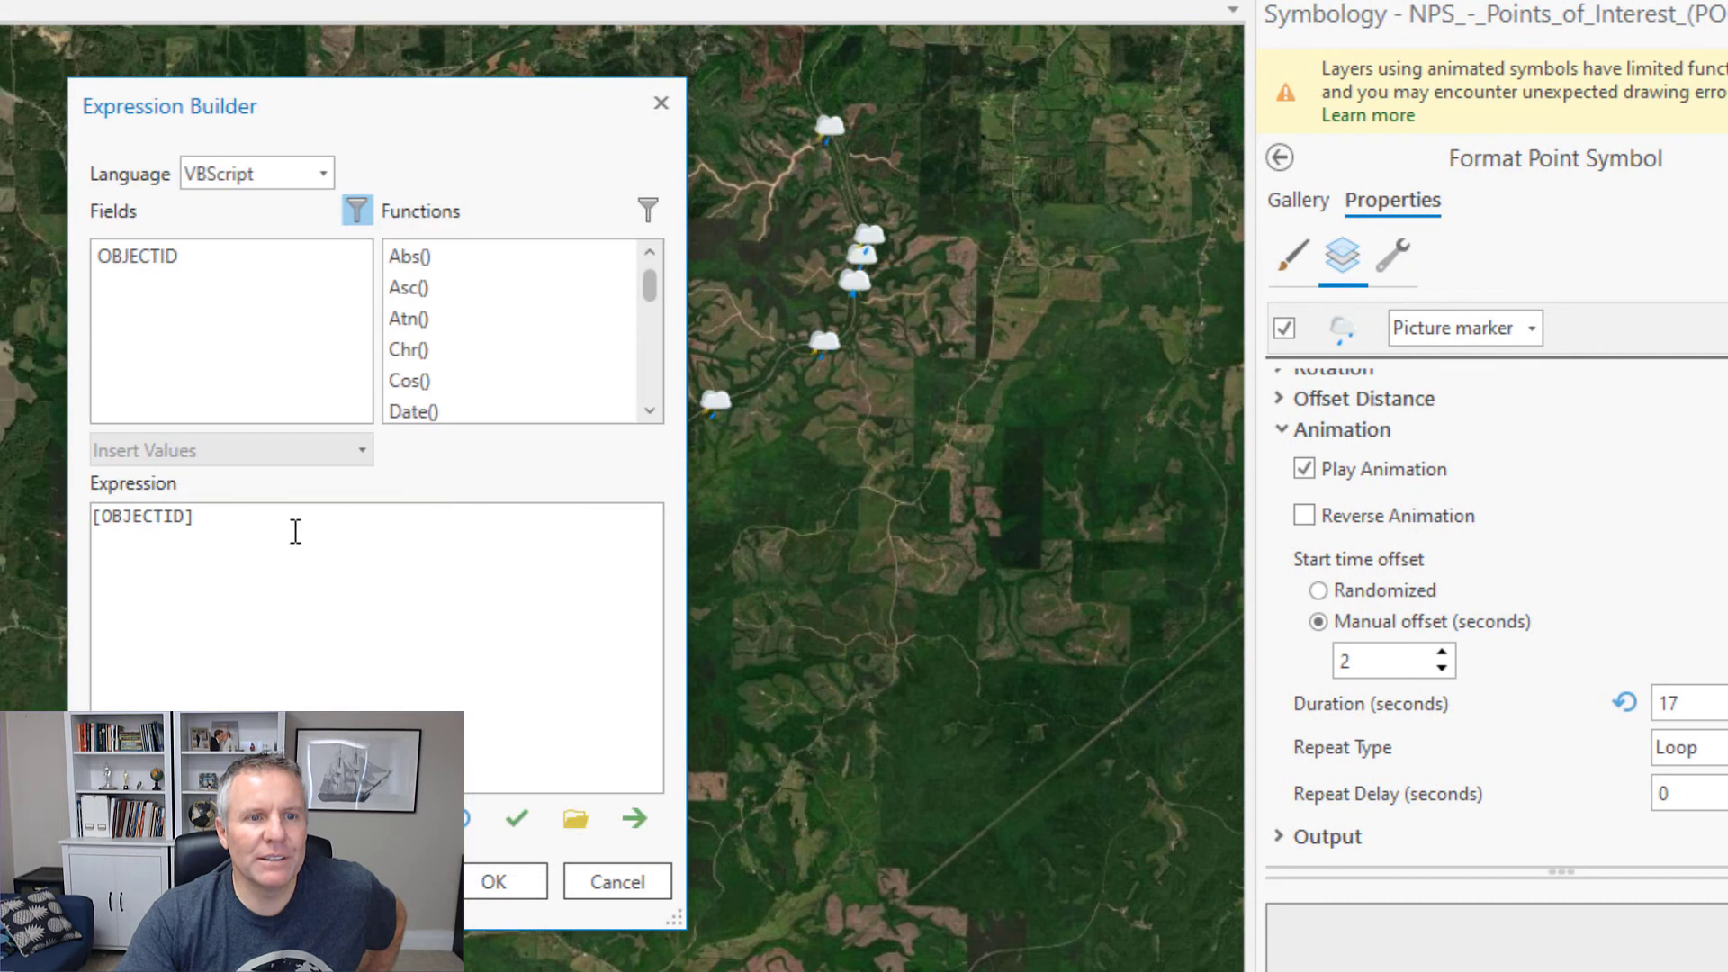
drag(295, 531, 90, 520)
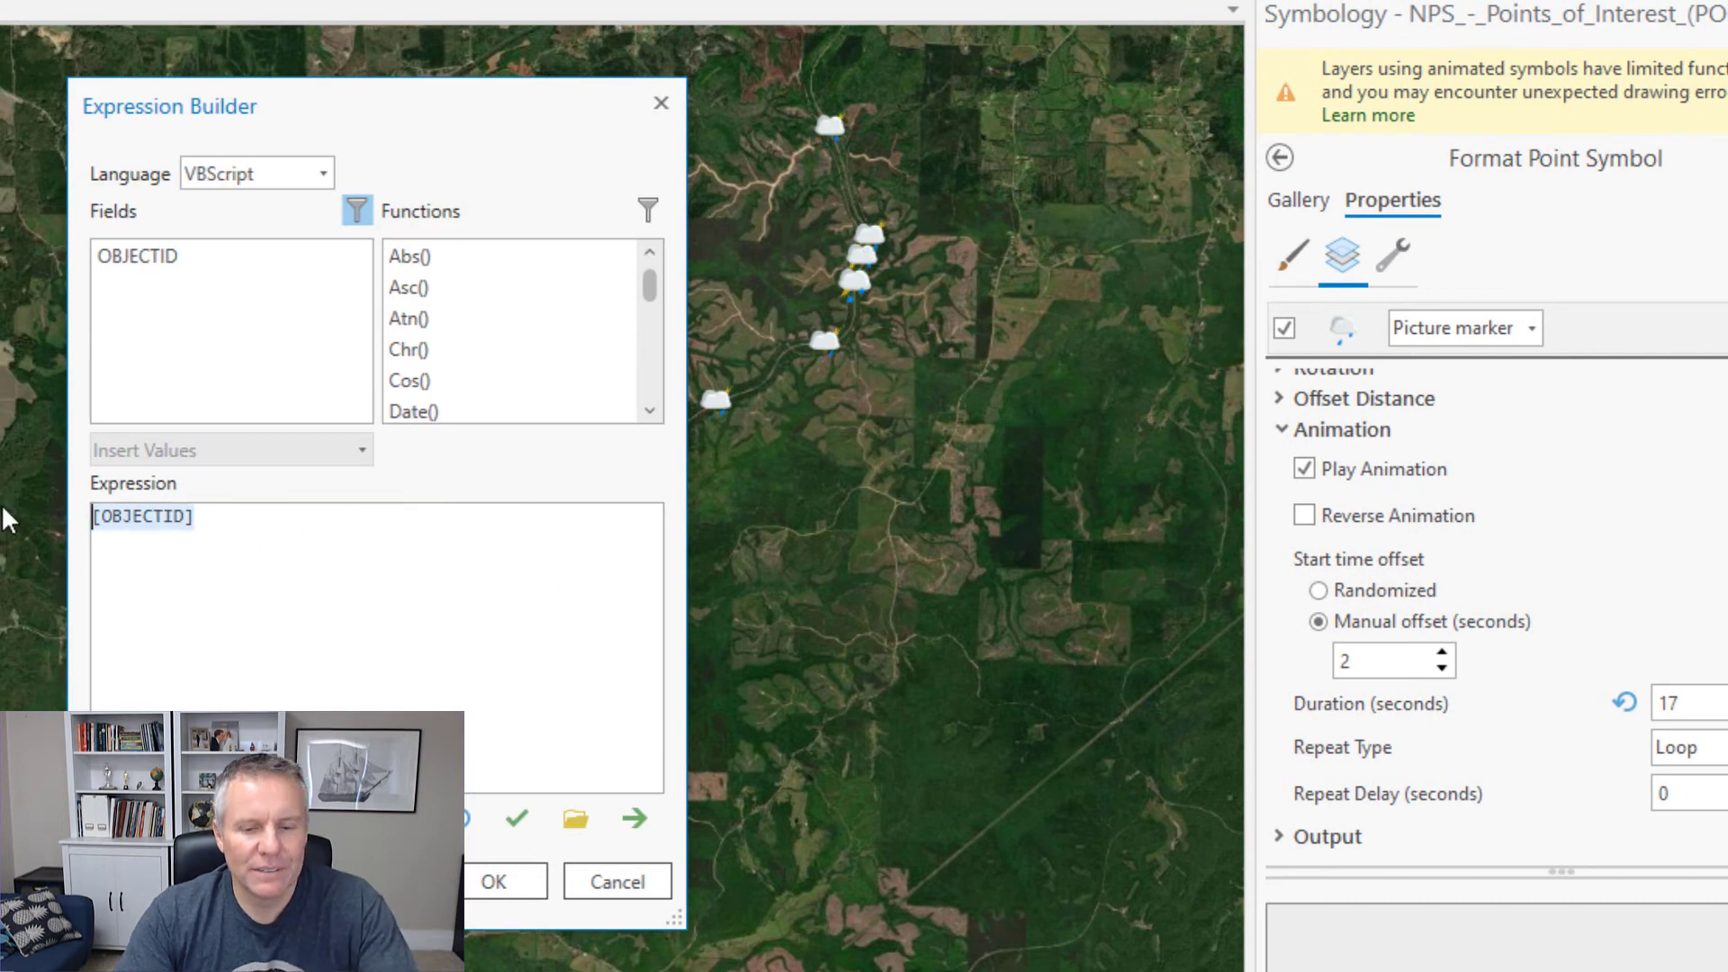
click(236, 523)
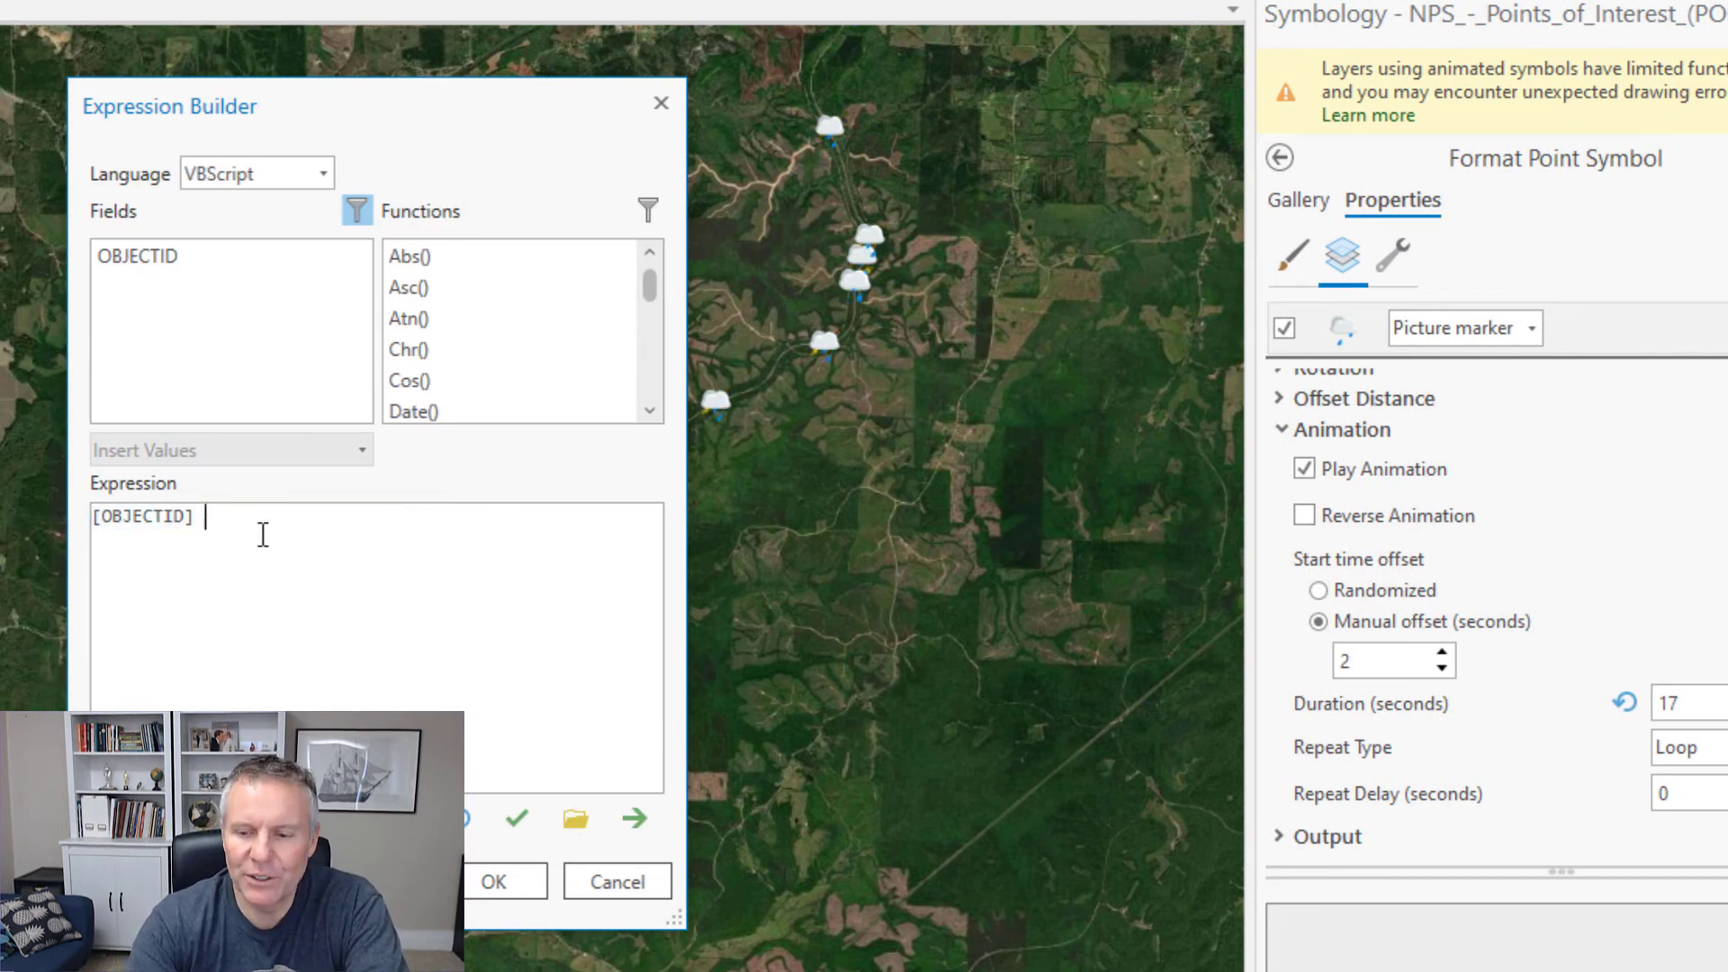
text(/ 600)
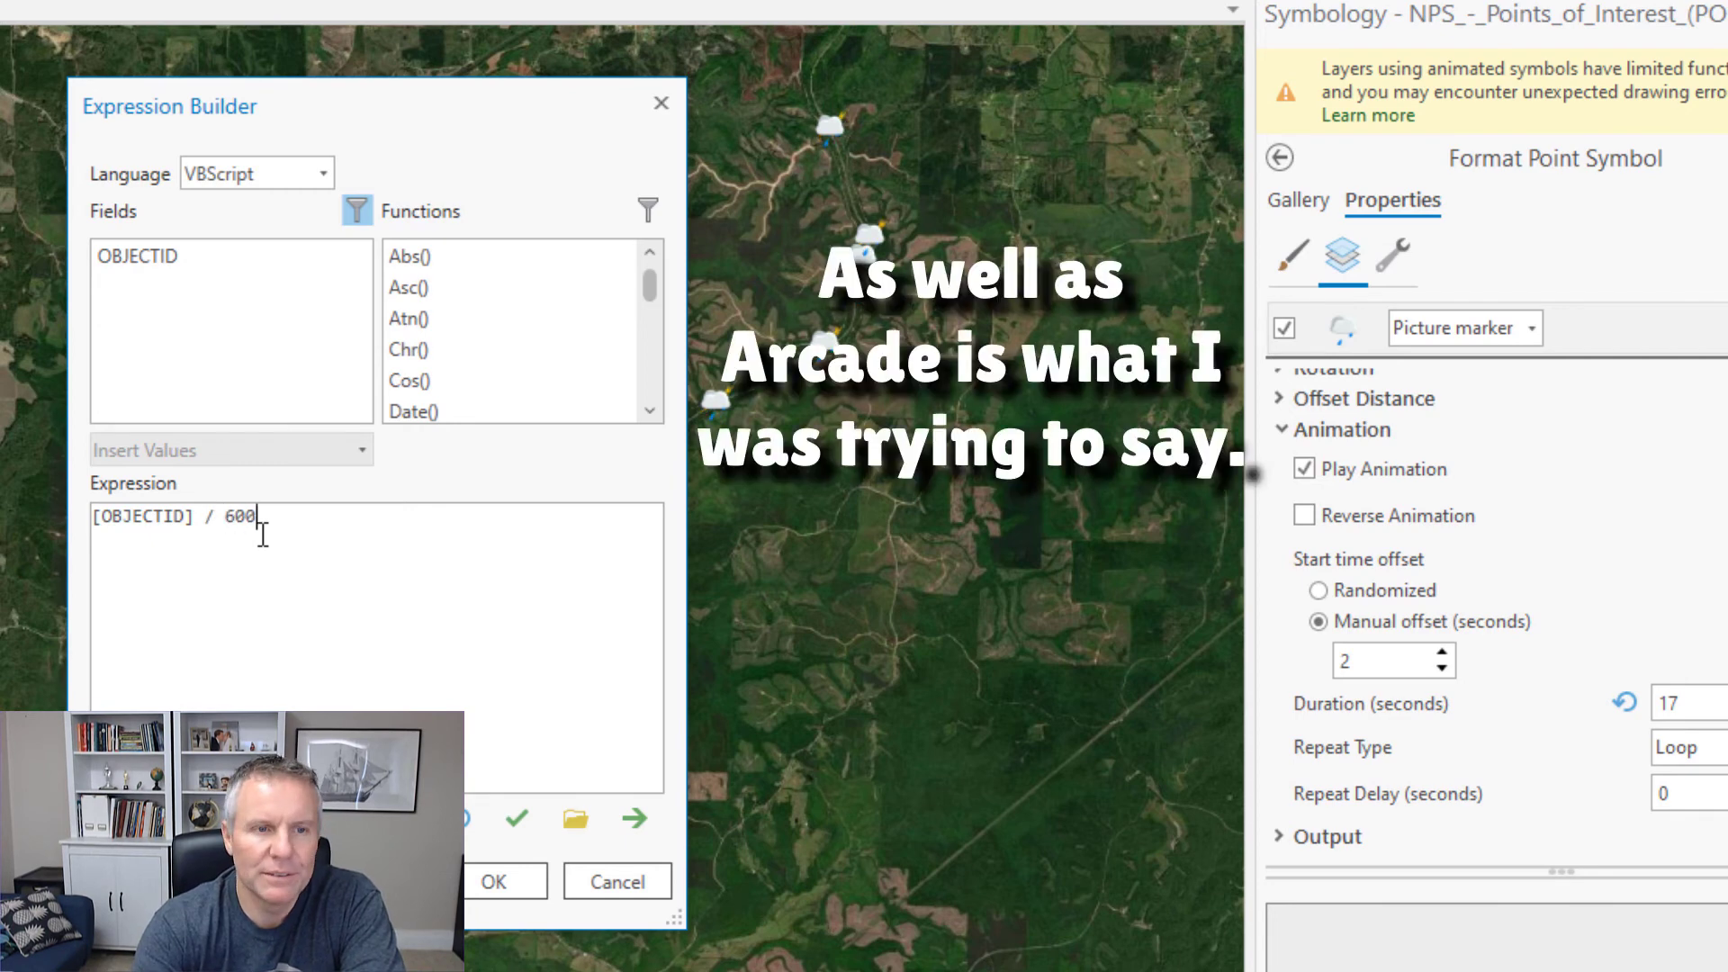
text(0)
click(489, 883)
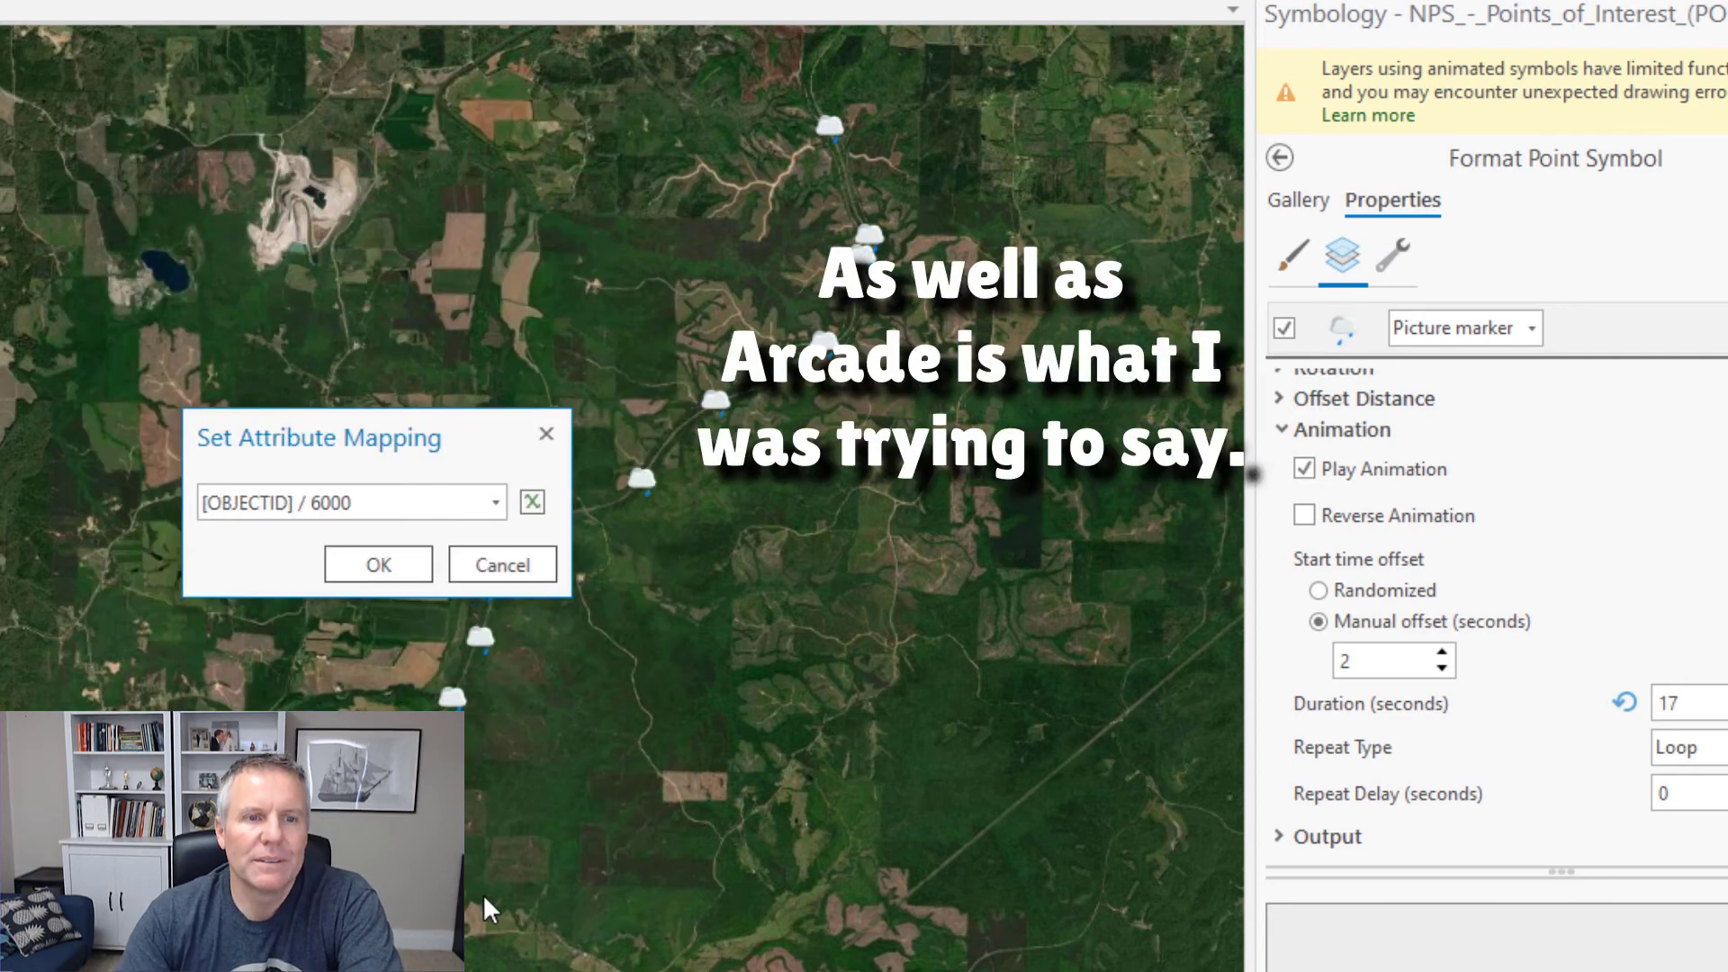
click(387, 566)
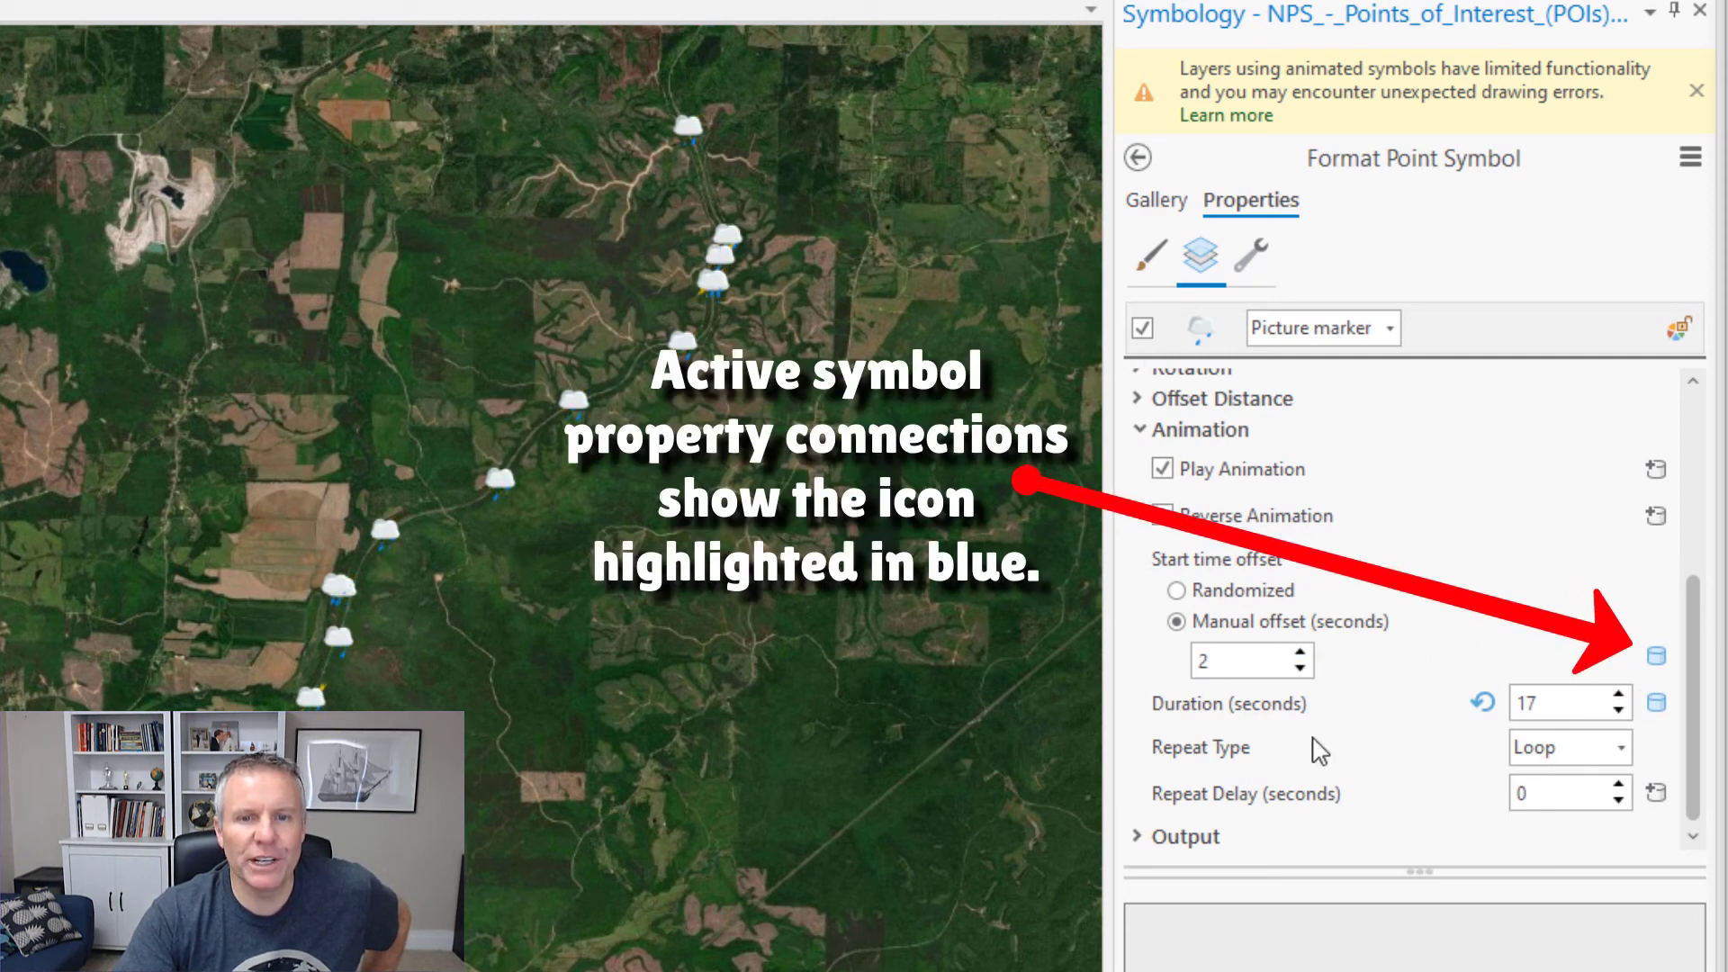
Raise the animation's repeat delay from 0 to 2 seconds.
click(1618, 785)
click(1619, 785)
click(1618, 785)
click(1618, 785)
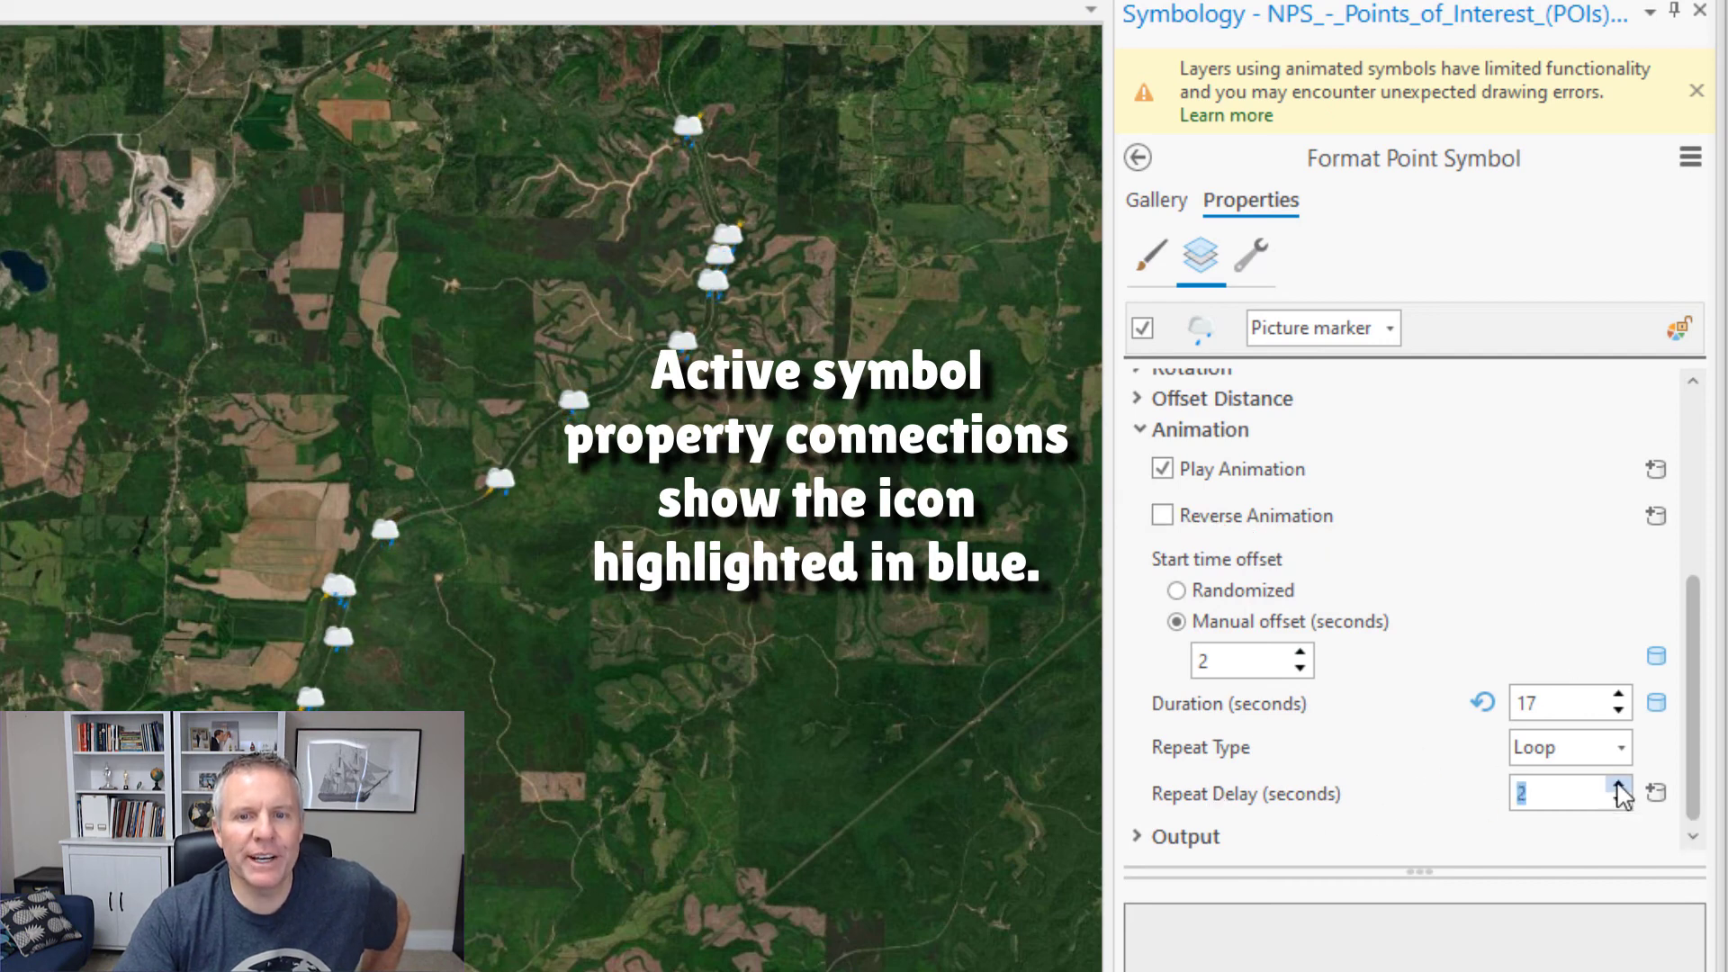